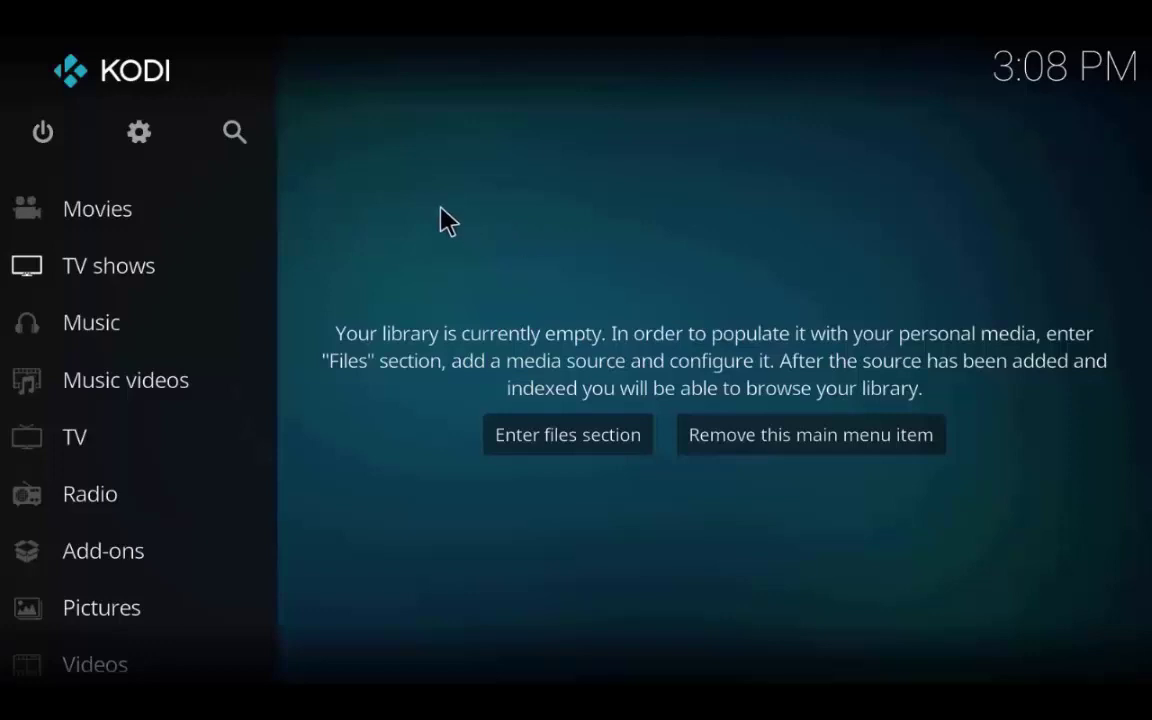
# Switch on Unknown sources under System settings > Add-ons, then return to the System menu
pyautogui.click(140, 148)
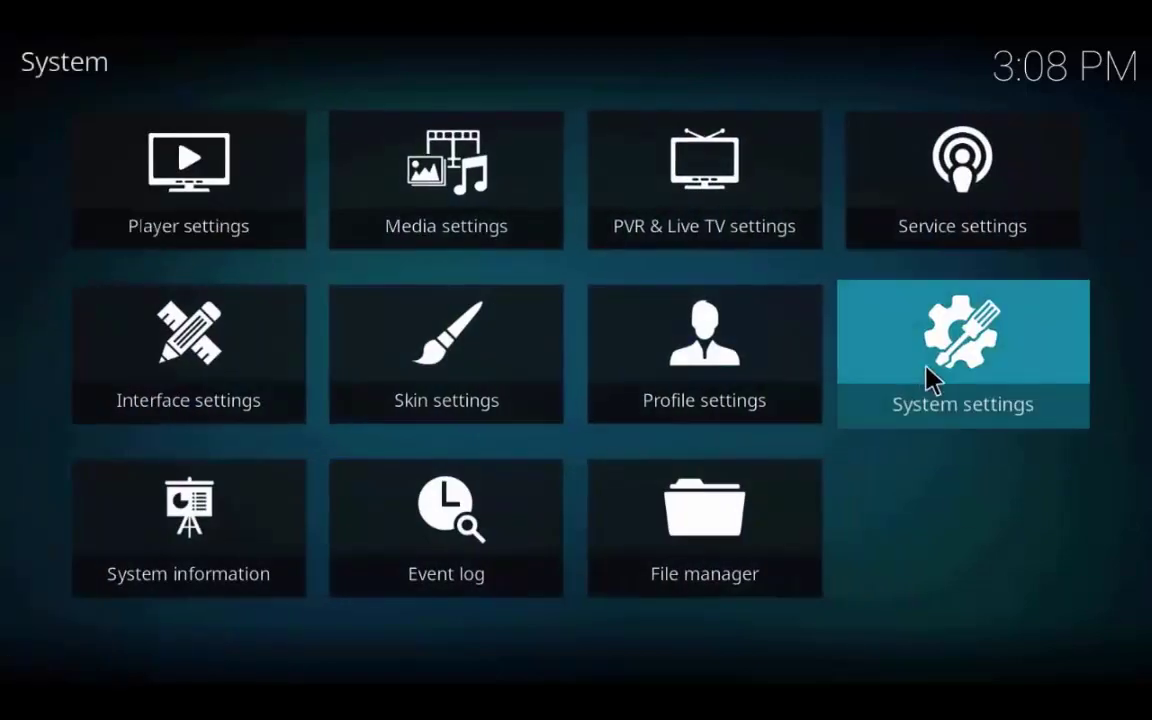
pyautogui.click(930, 380)
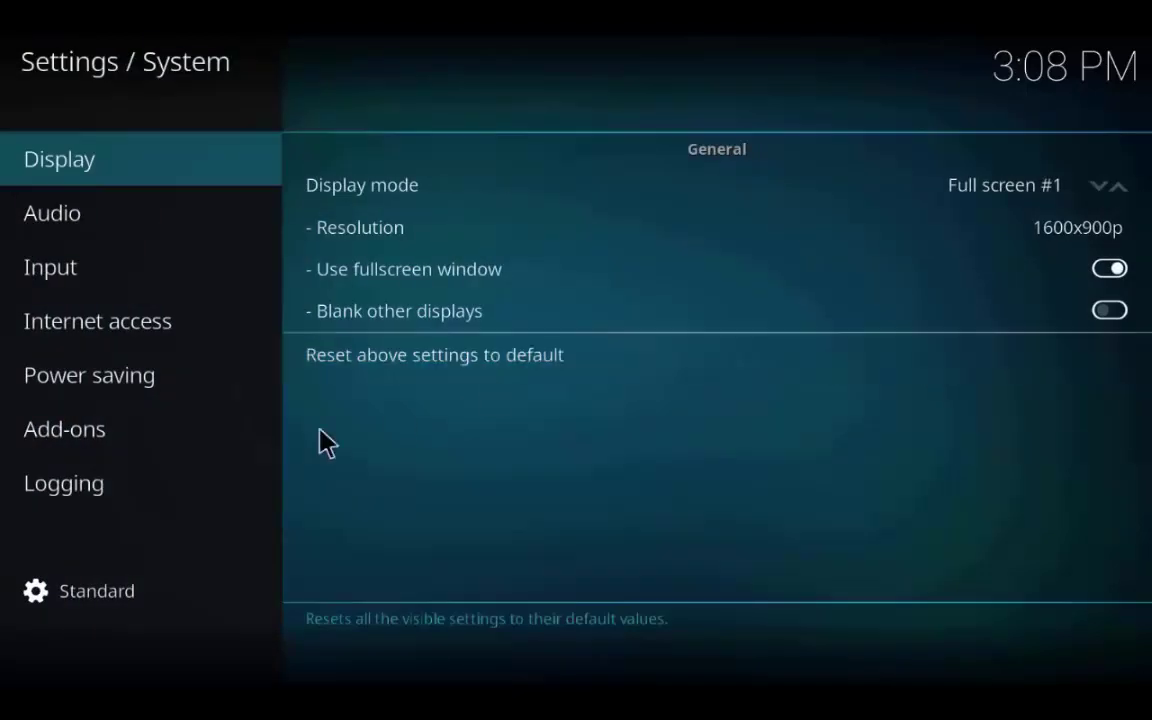
pyautogui.click(110, 505)
pyautogui.click(150, 452)
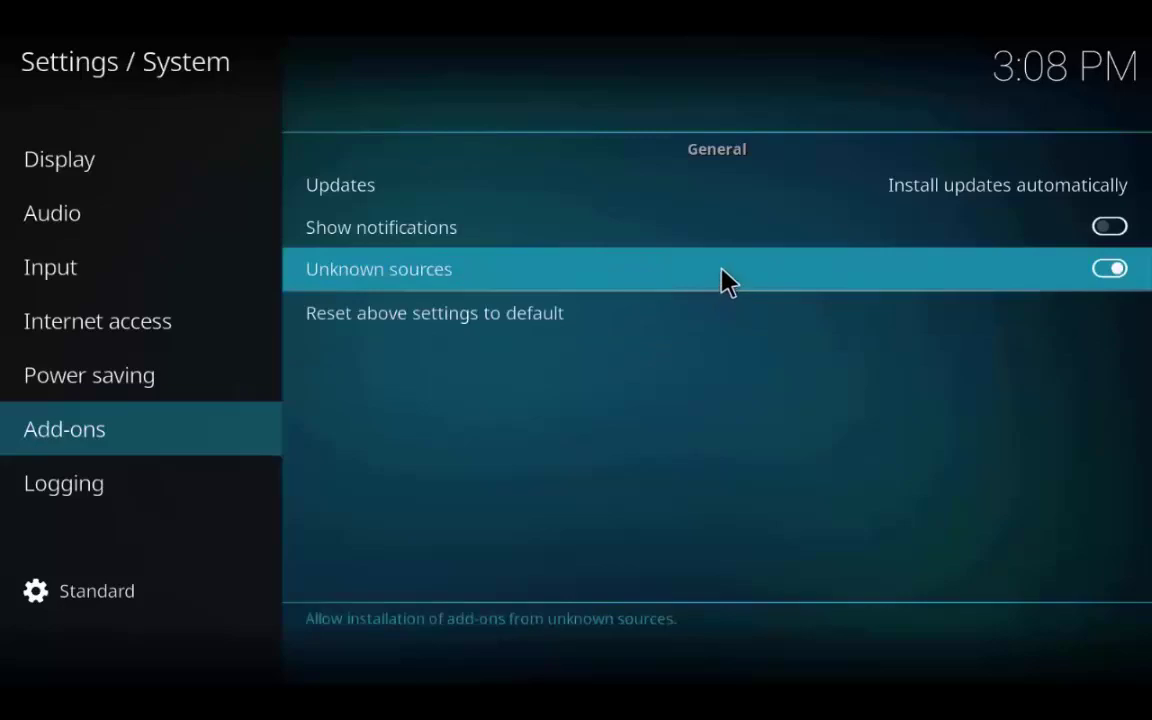
pyautogui.click(78, 72)
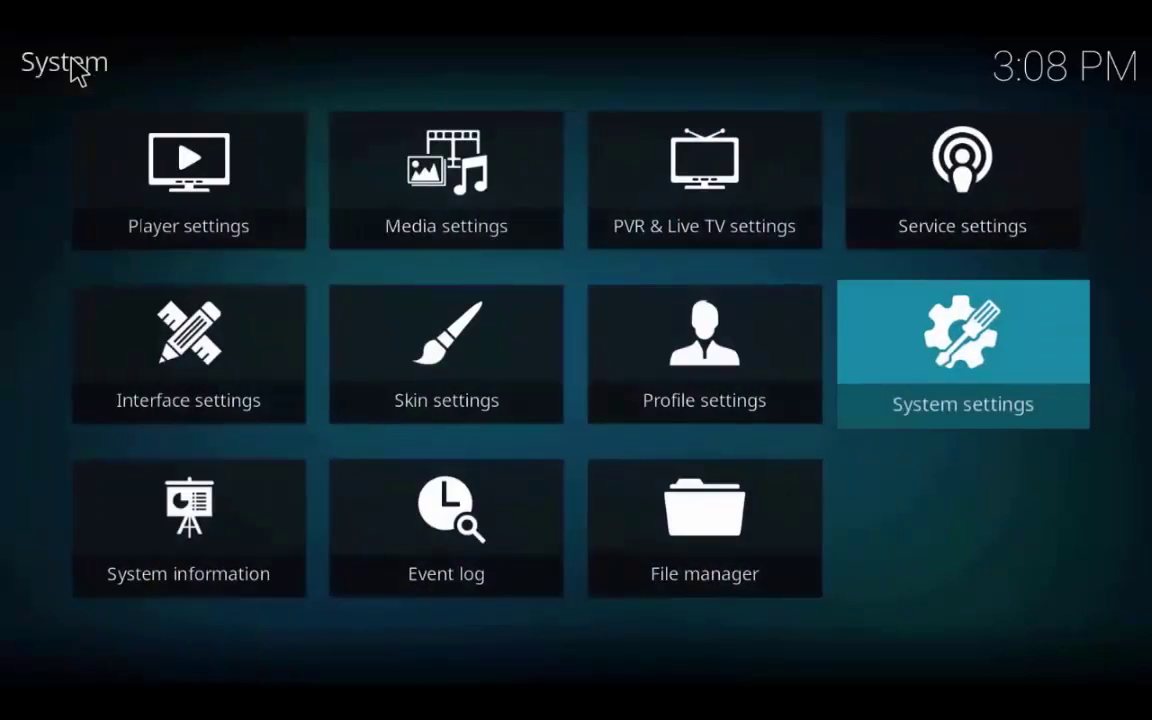
pyautogui.click(690, 508)
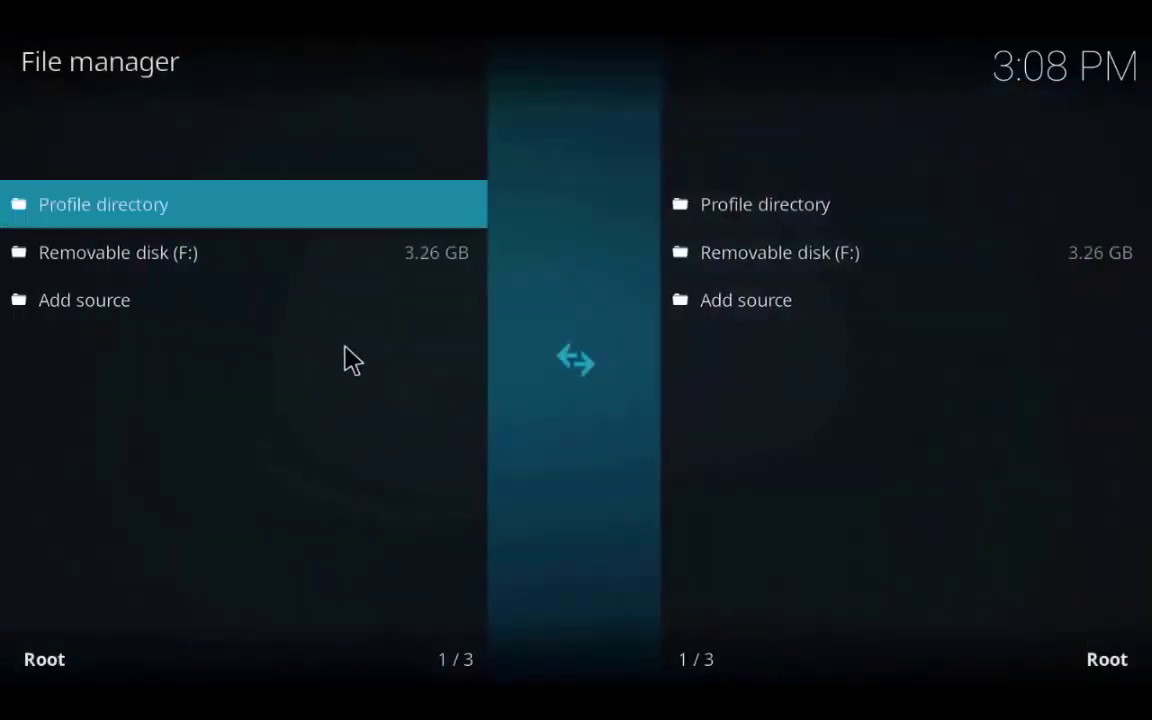
pyautogui.click(132, 302)
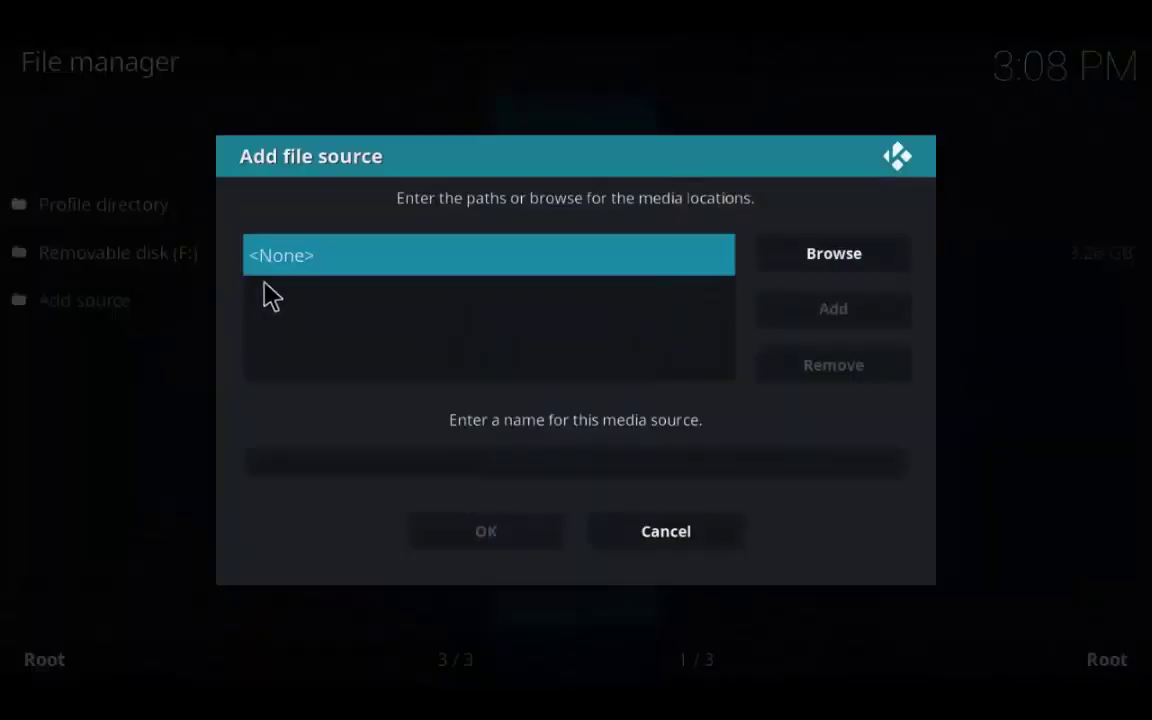
pyautogui.click(293, 257)
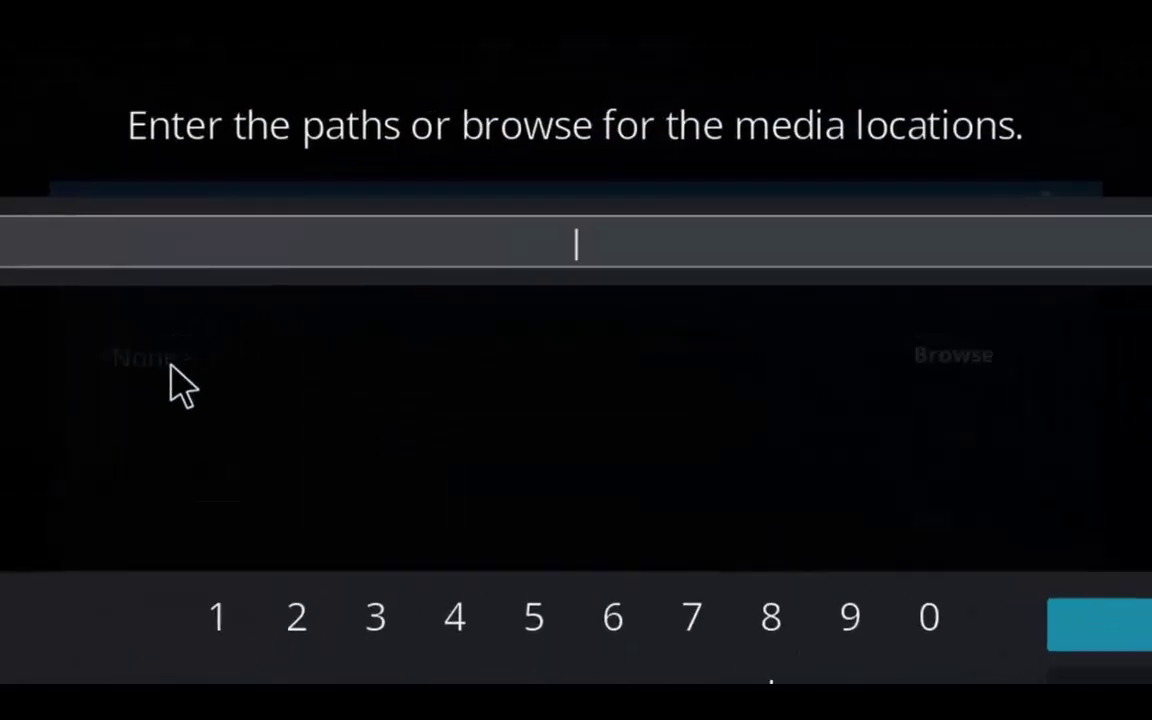
pyautogui.write('htt')
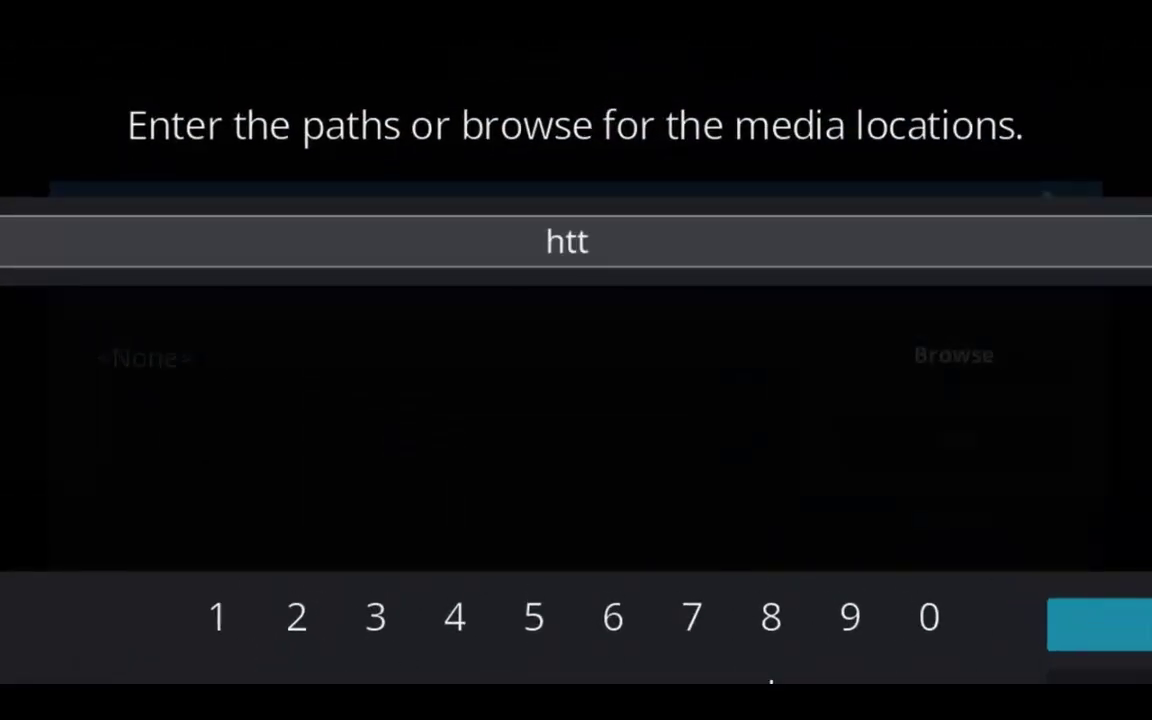
pyautogui.write('p://')
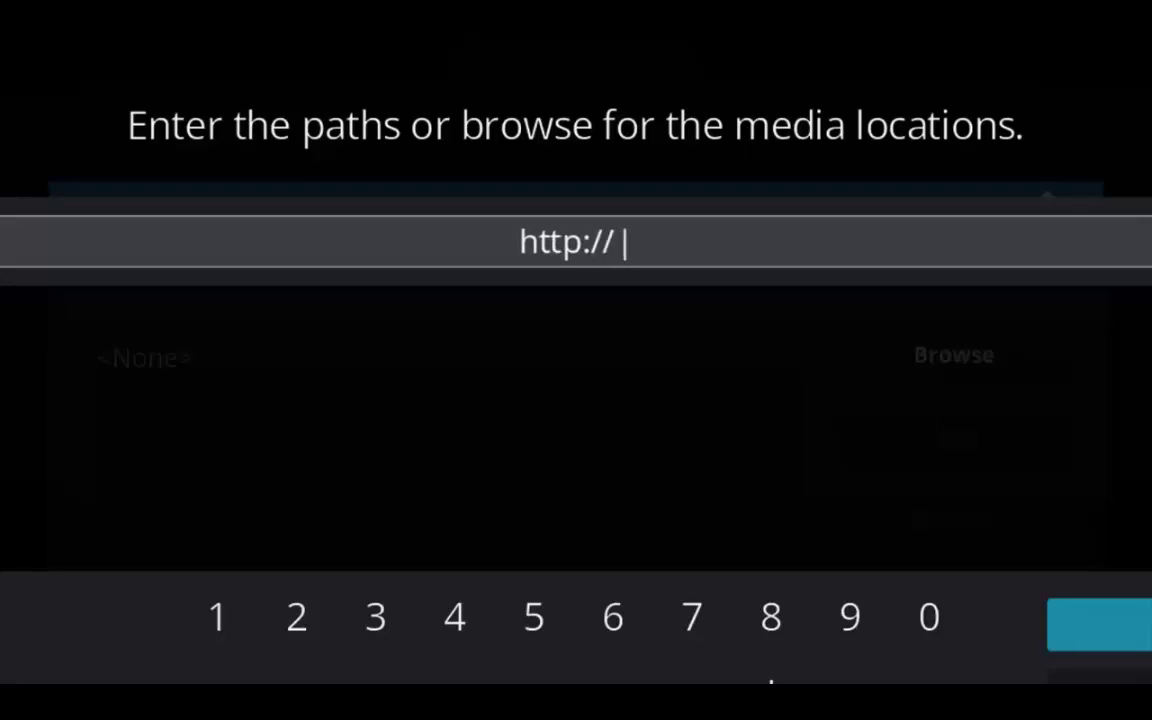
pyautogui.write('ares')
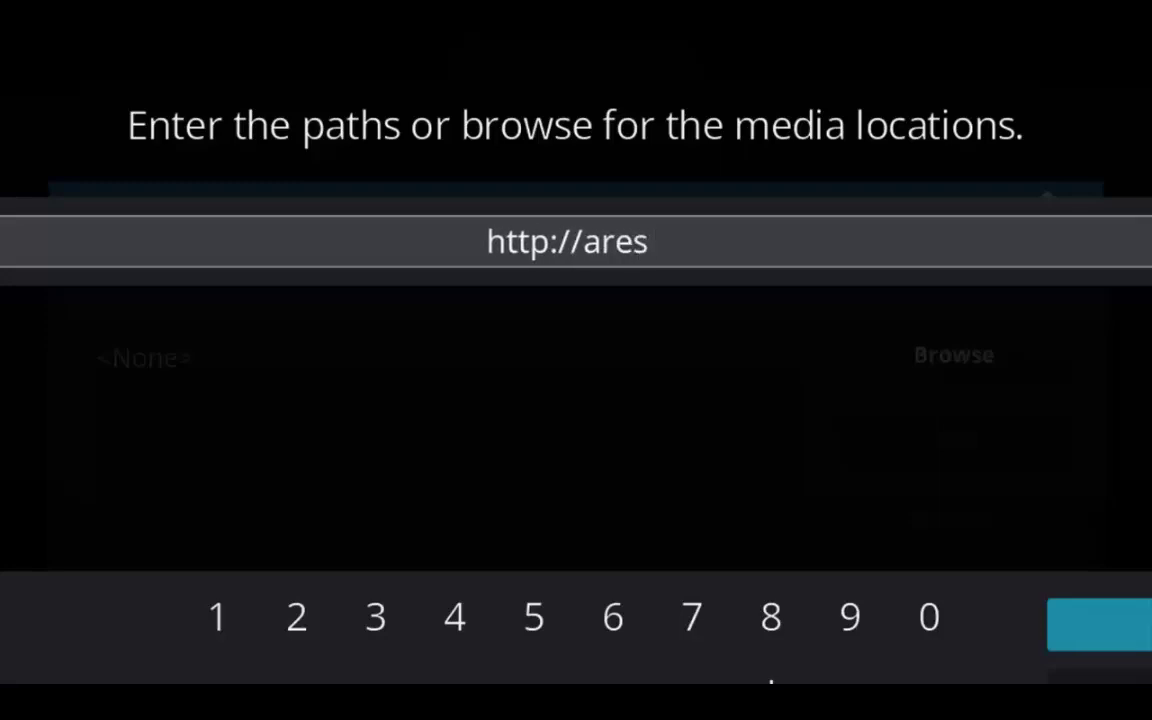
pyautogui.write('-rep')
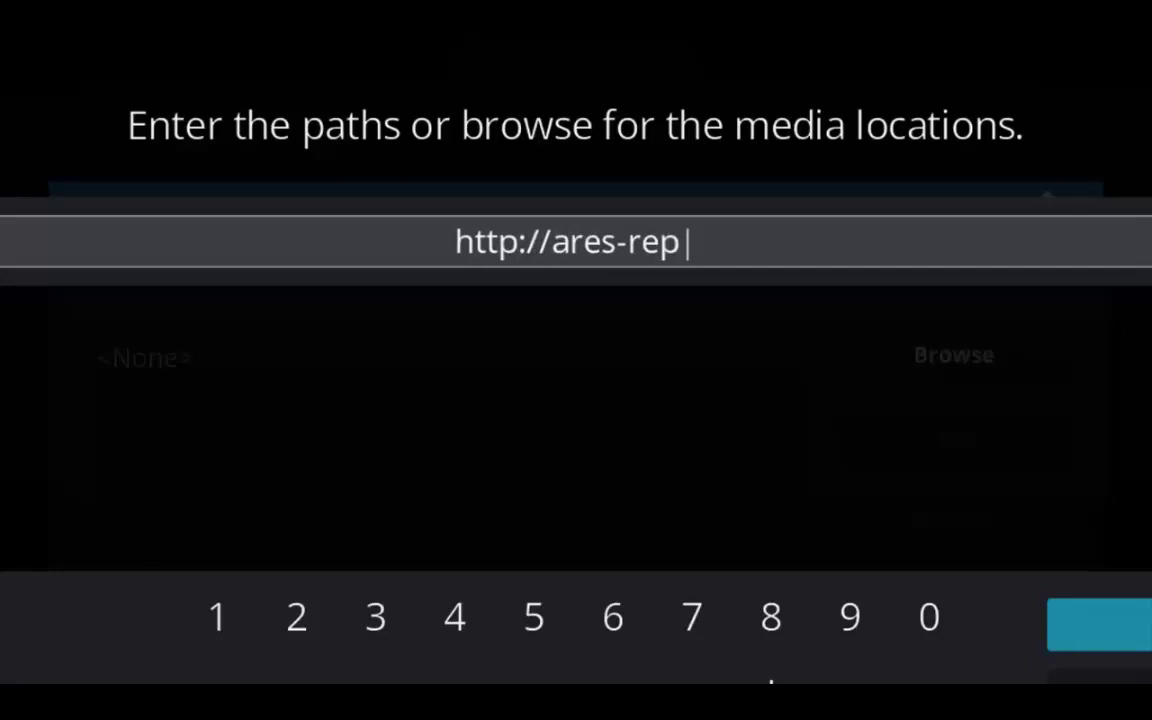
pyautogui.write('o.')
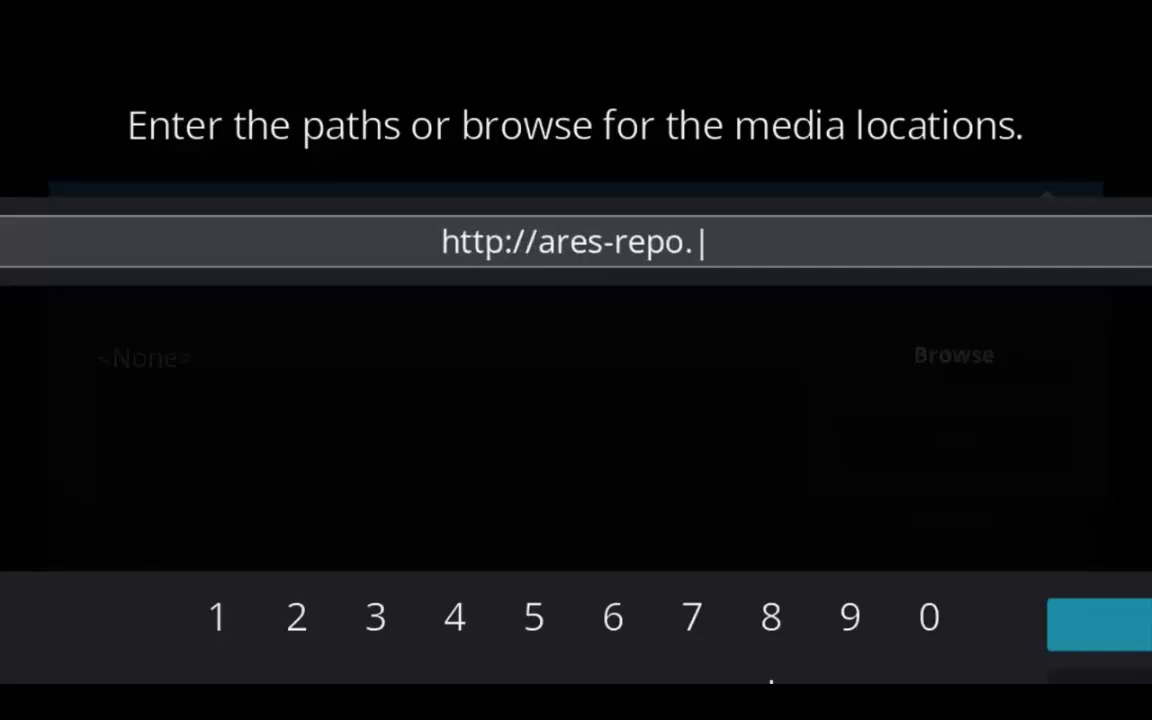
pyautogui.write('eu')
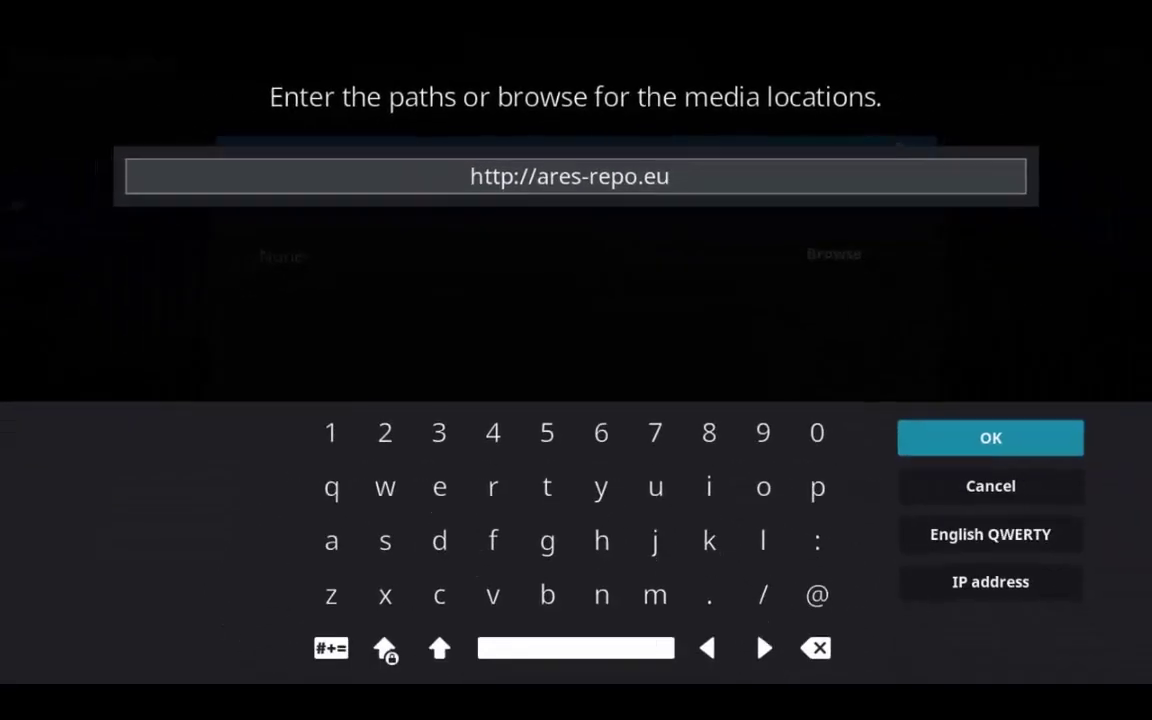
pyautogui.click(1003, 438)
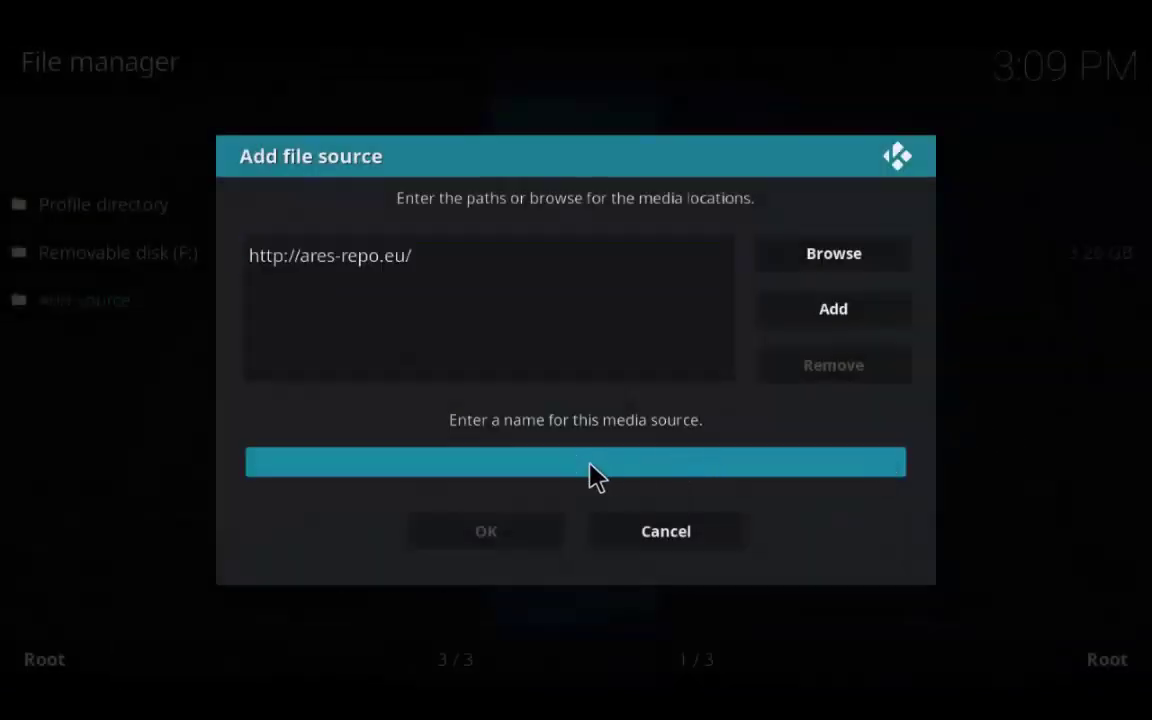
pyautogui.write('.ares')
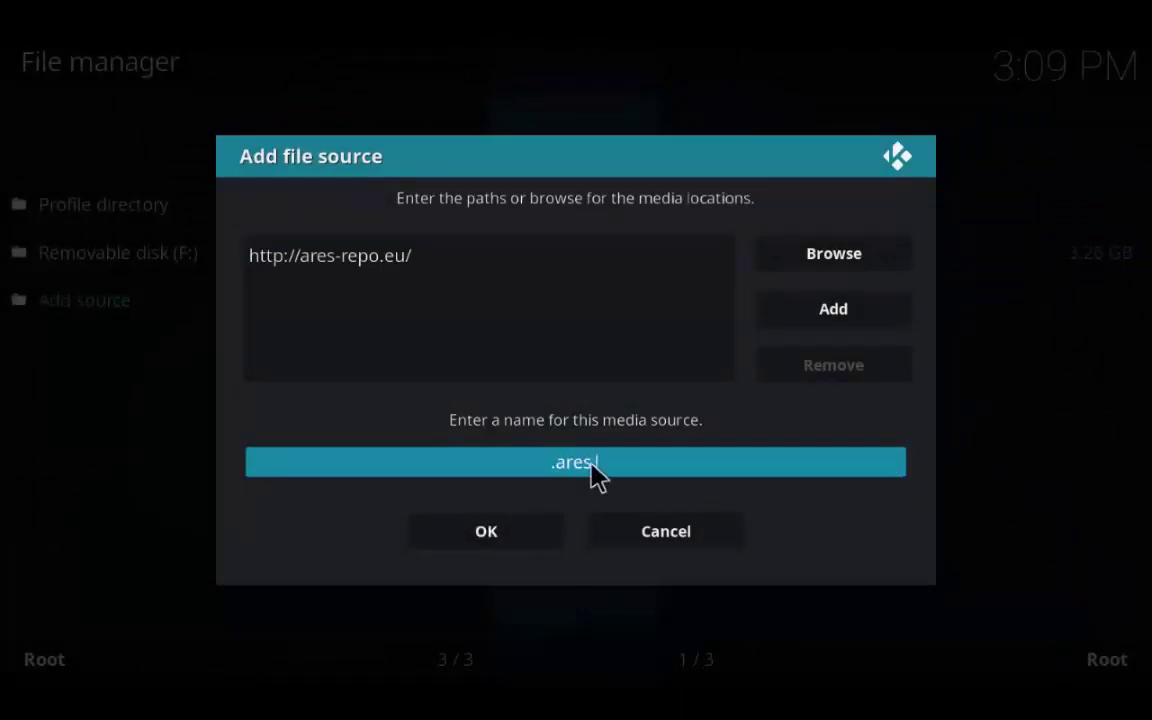
pyautogui.click(528, 537)
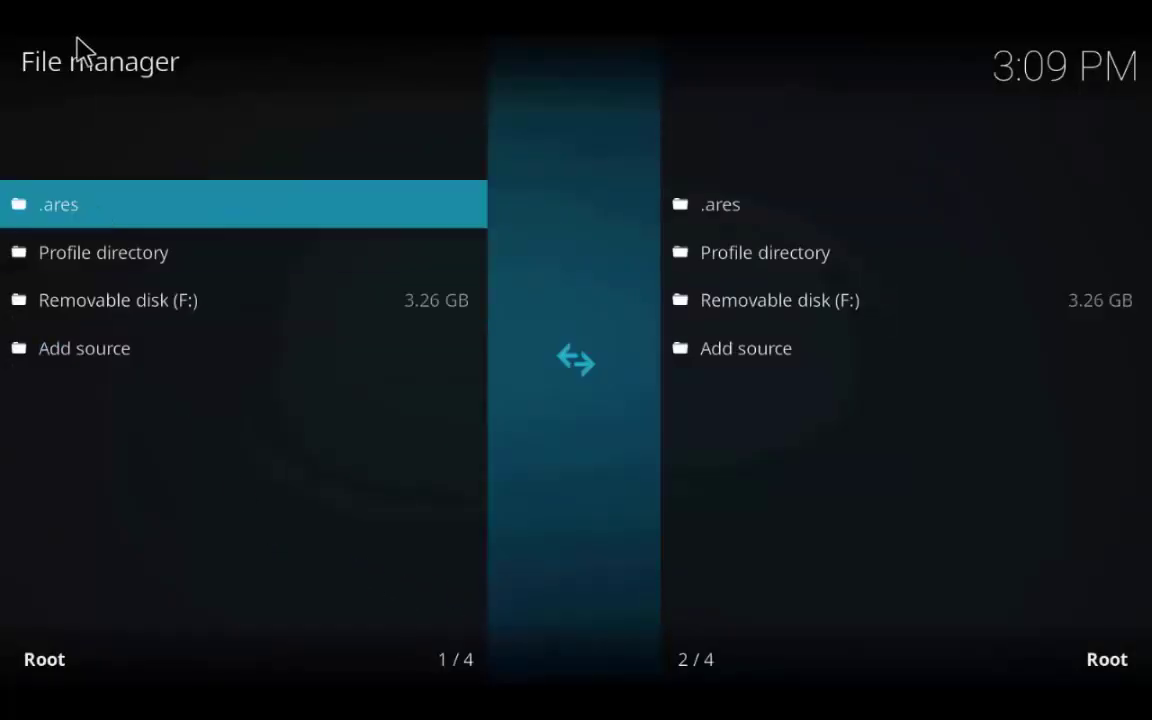
pyautogui.press('Escape')
pyautogui.press('Escape')
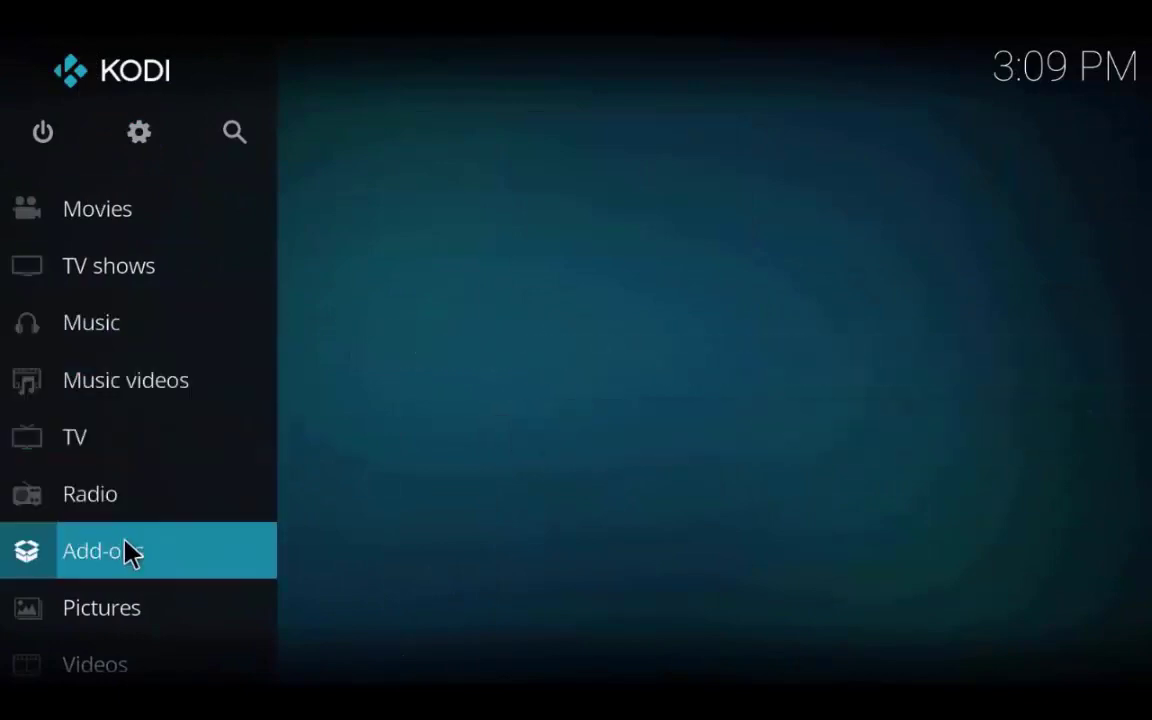
# Install repository.aresproject-0.0.8.zip from the .ares source and view the installed repositories list
pyautogui.click(129, 552)
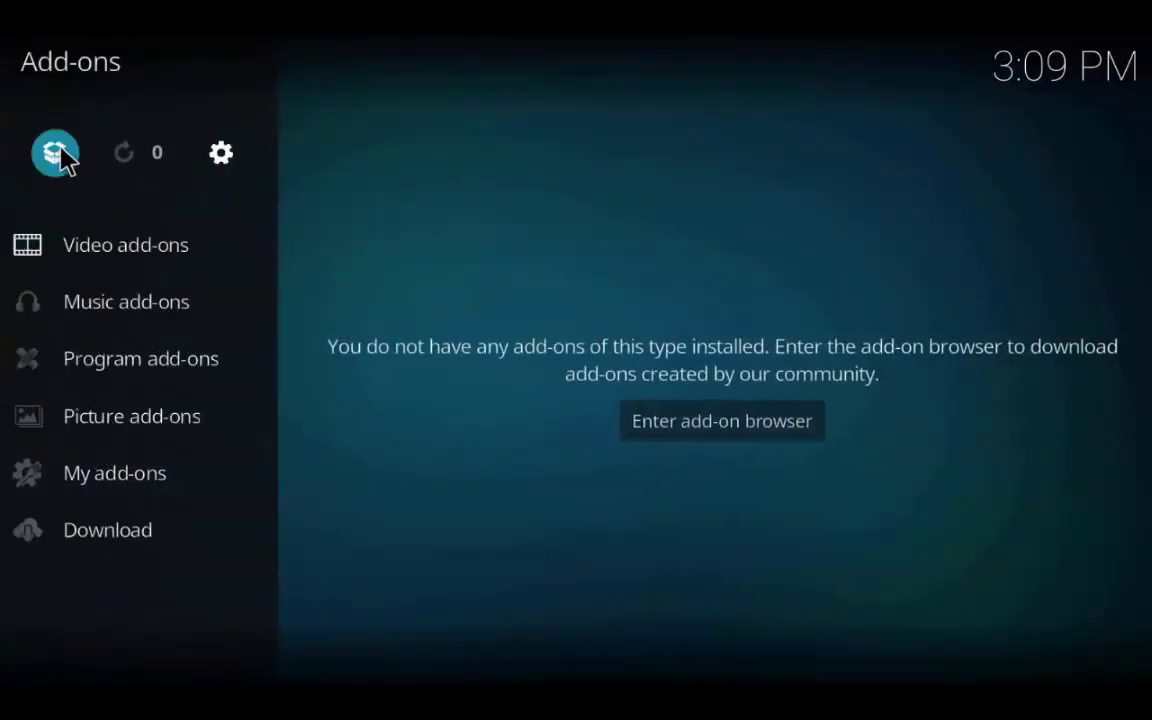
pyautogui.click(58, 156)
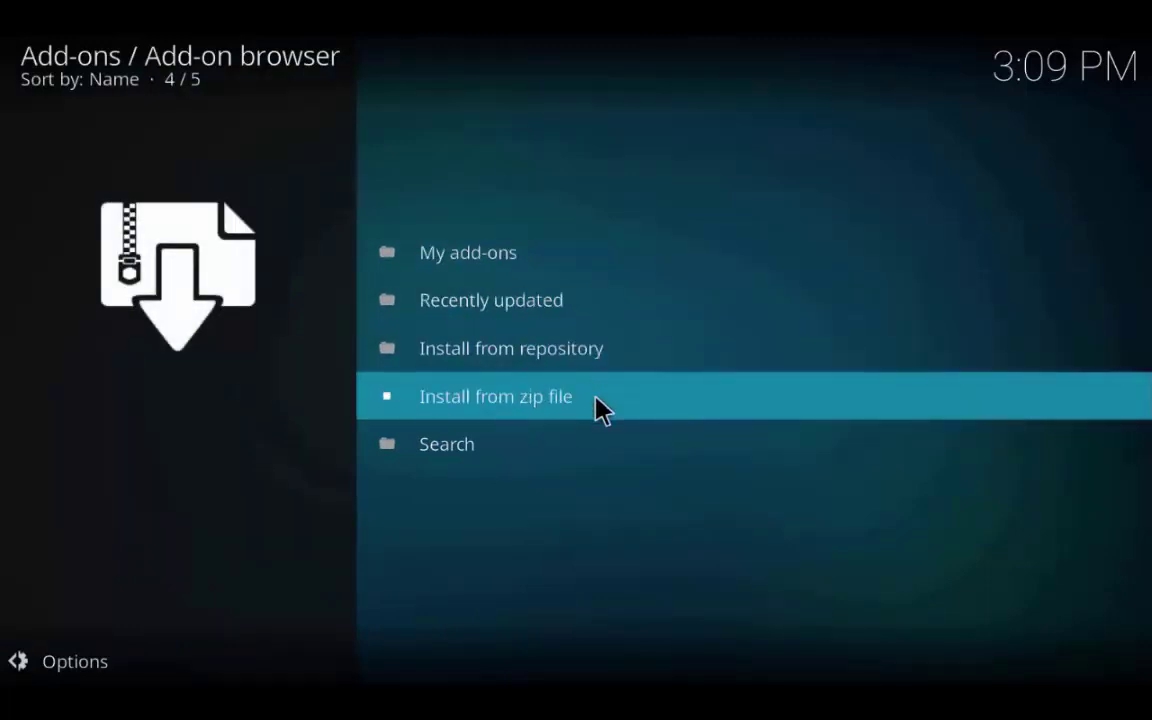
pyautogui.click(595, 408)
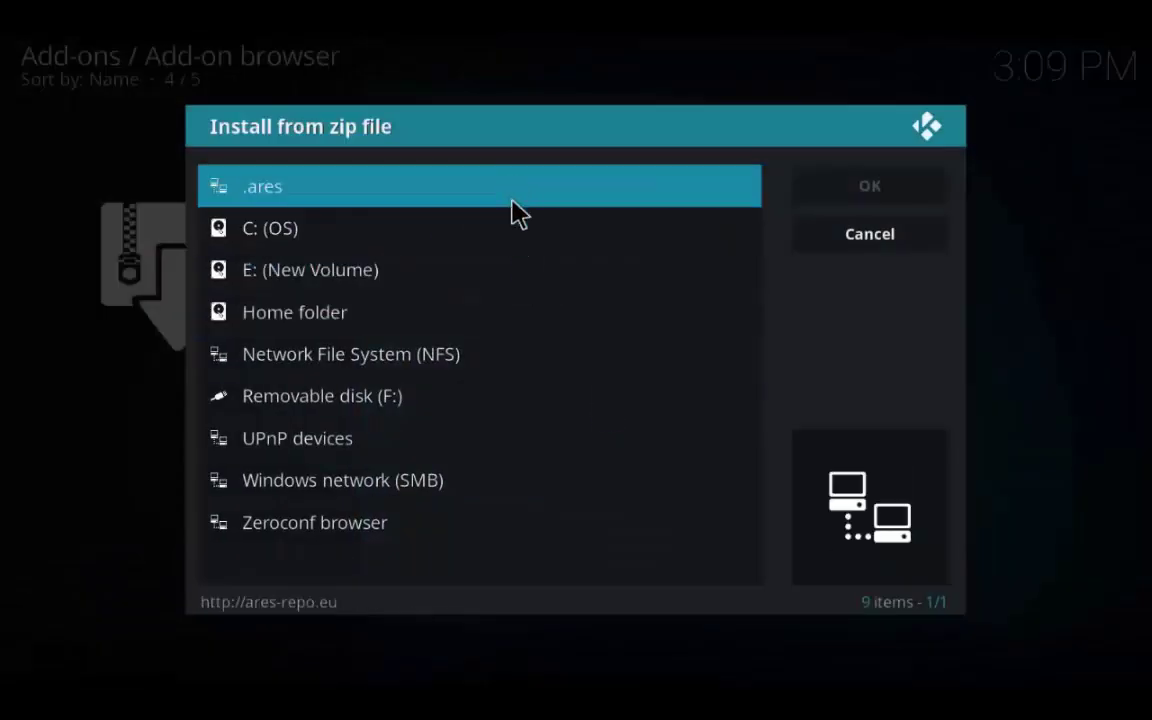
pyautogui.click(516, 188)
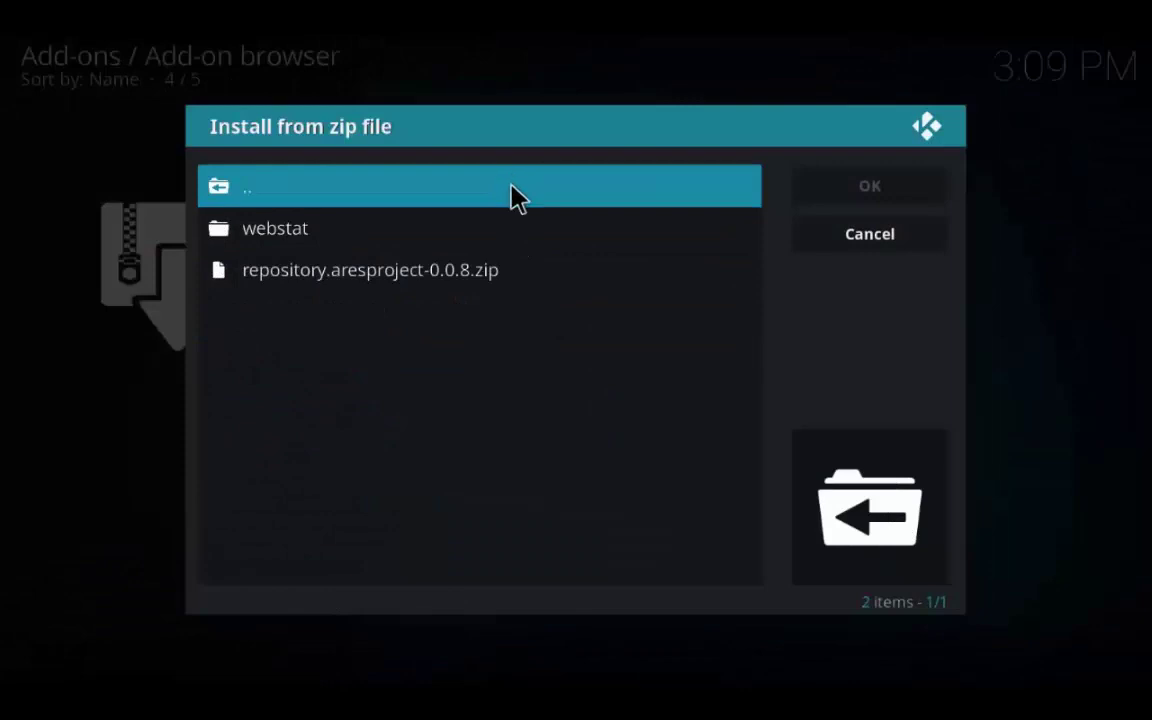
pyautogui.click(535, 283)
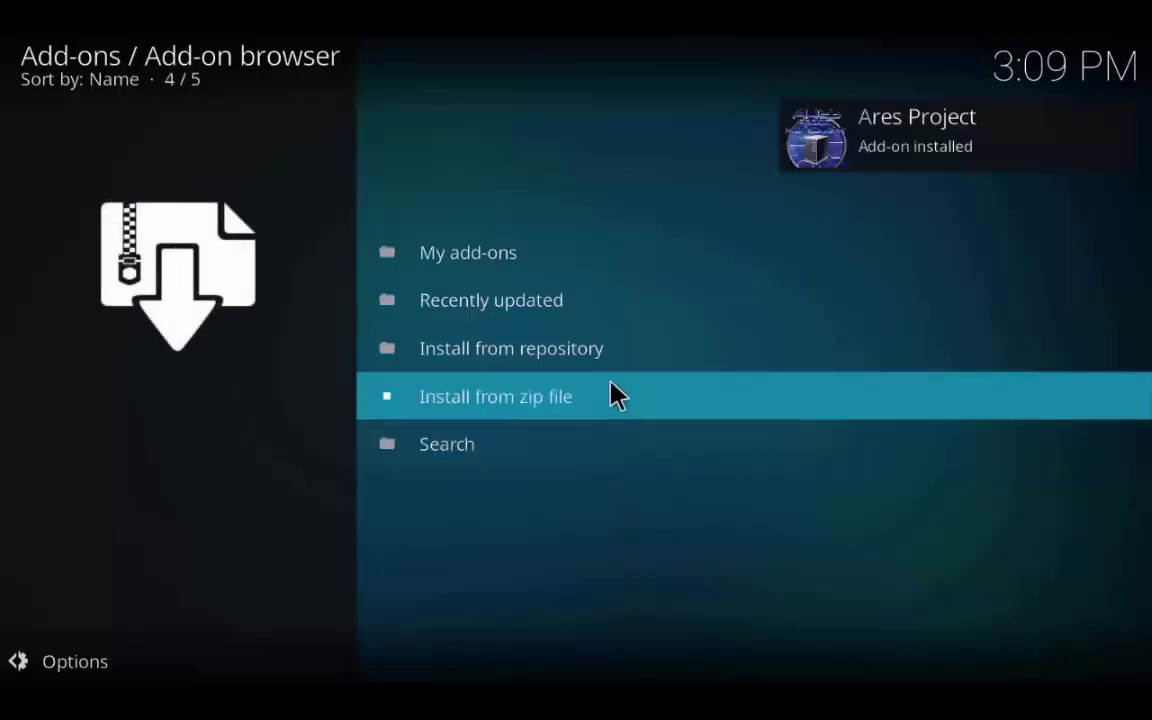
pyautogui.click(618, 370)
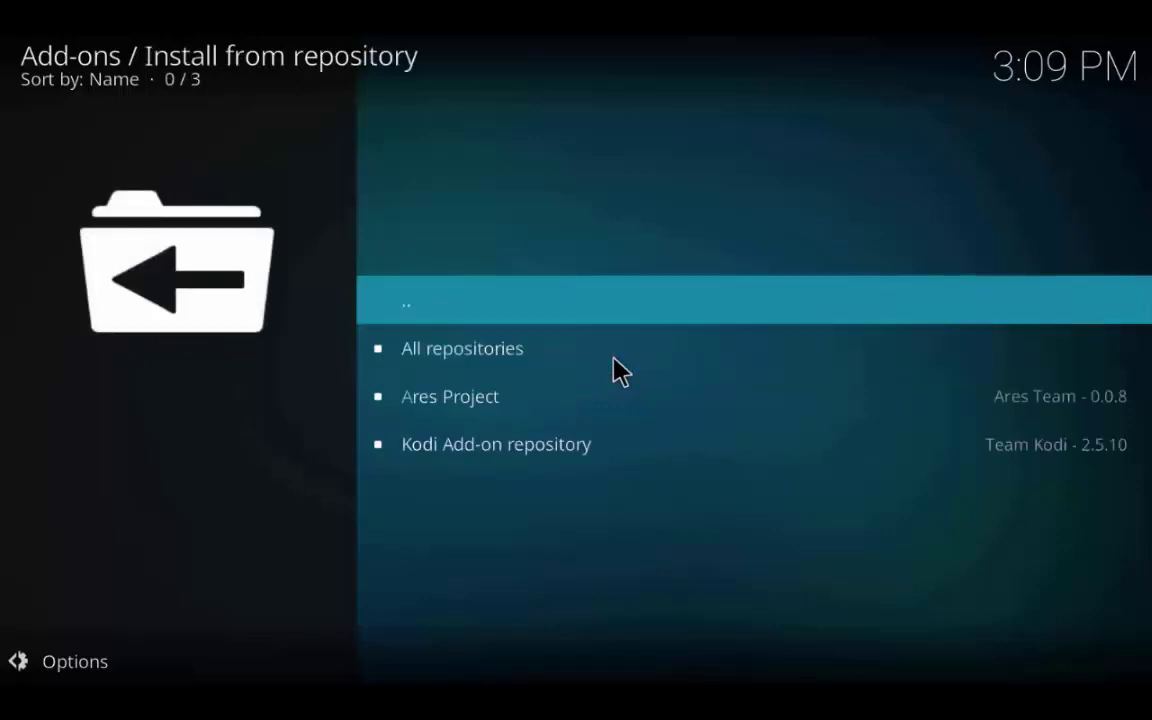
# Install Ares Wizard 0.0.64 from Ares Project > Program add-ons and reopen its info page
pyautogui.click(628, 407)
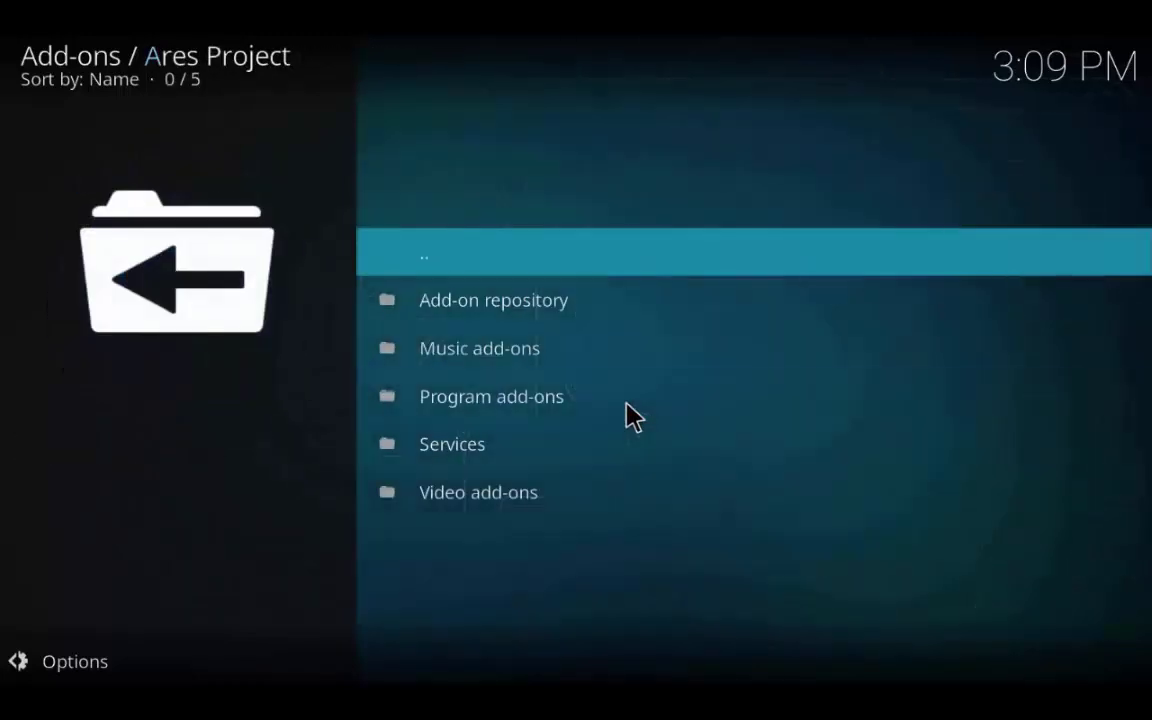
pyautogui.click(565, 405)
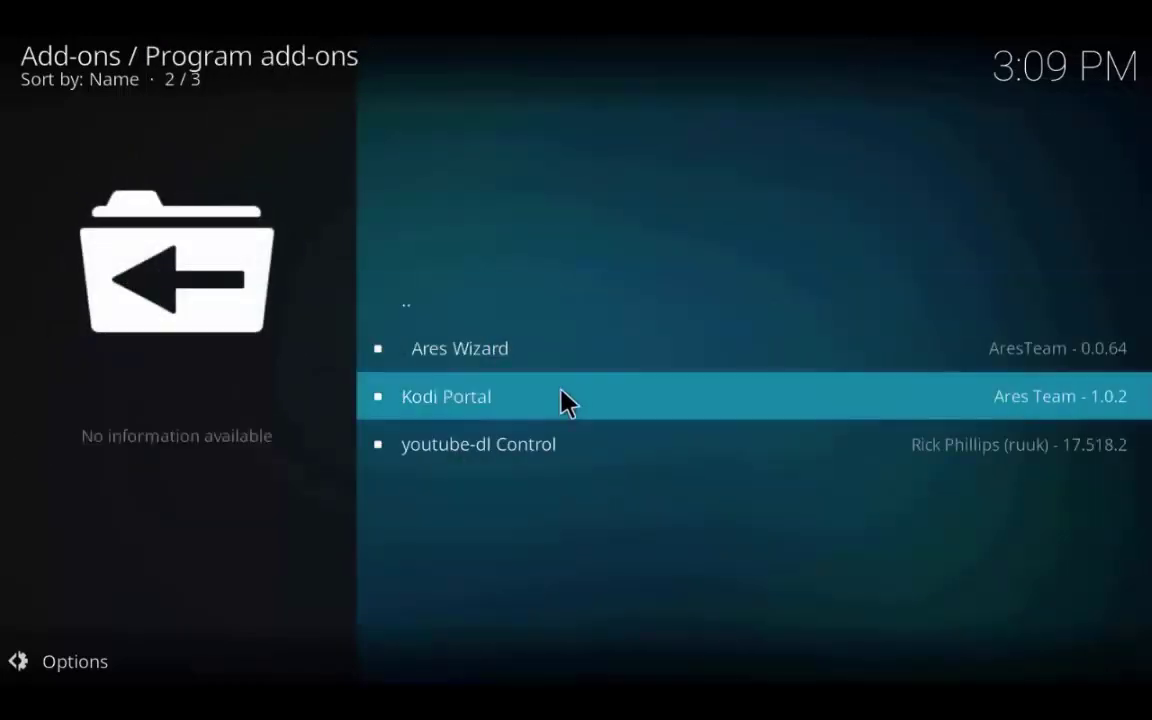
pyautogui.click(573, 358)
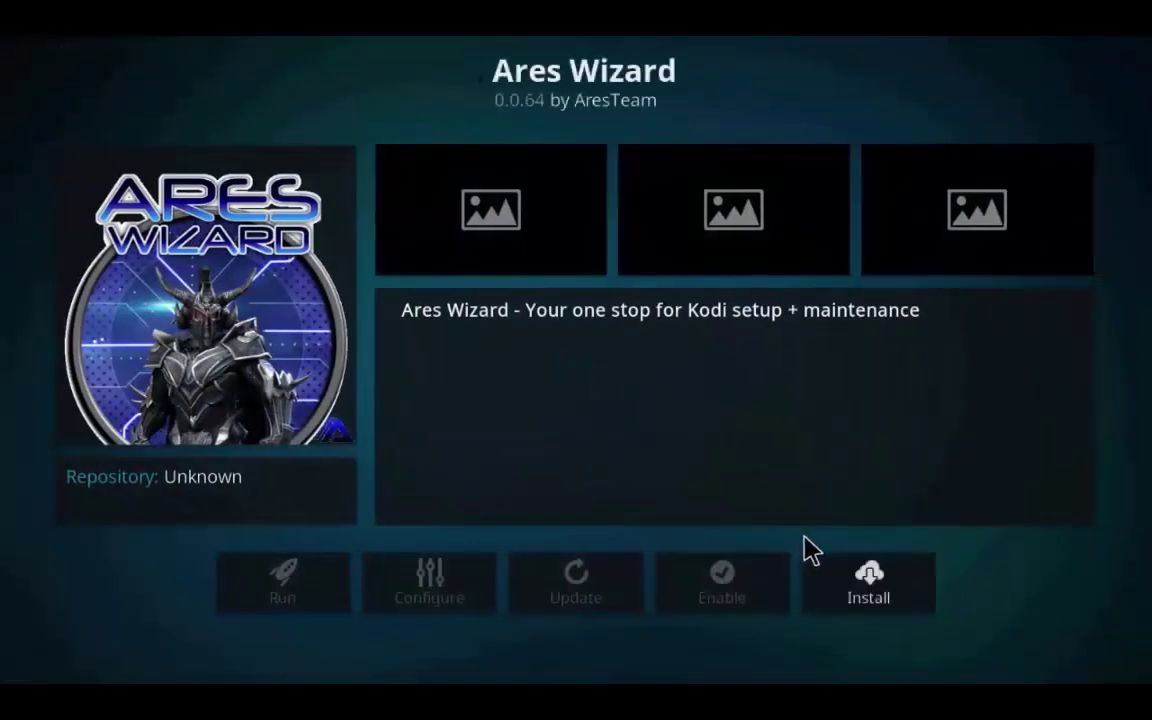
pyautogui.click(855, 577)
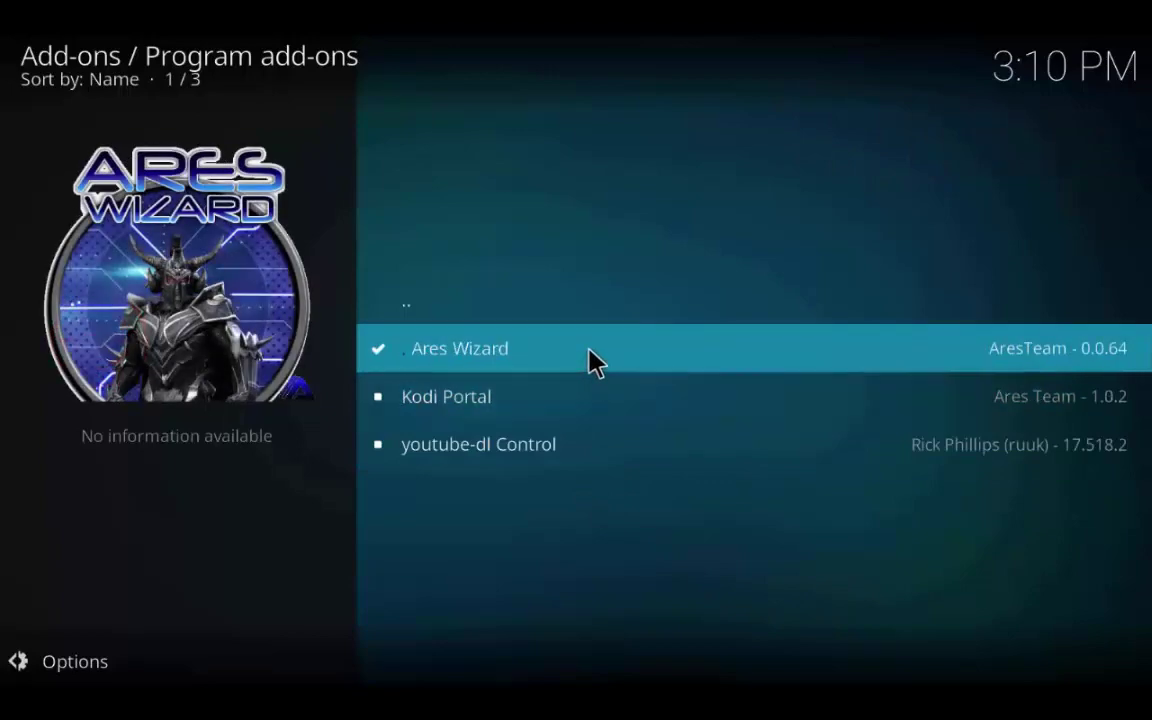
pyautogui.click(589, 350)
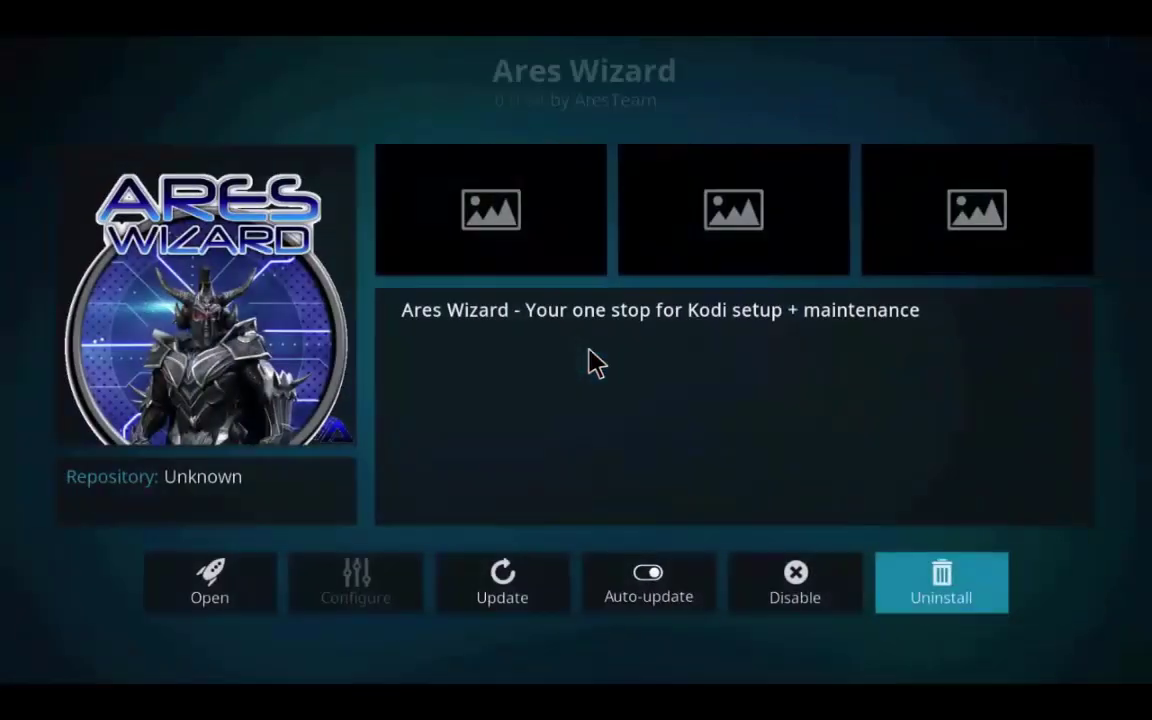
# Launch Ares Wizard and show its Browse Addons categories
pyautogui.click(226, 585)
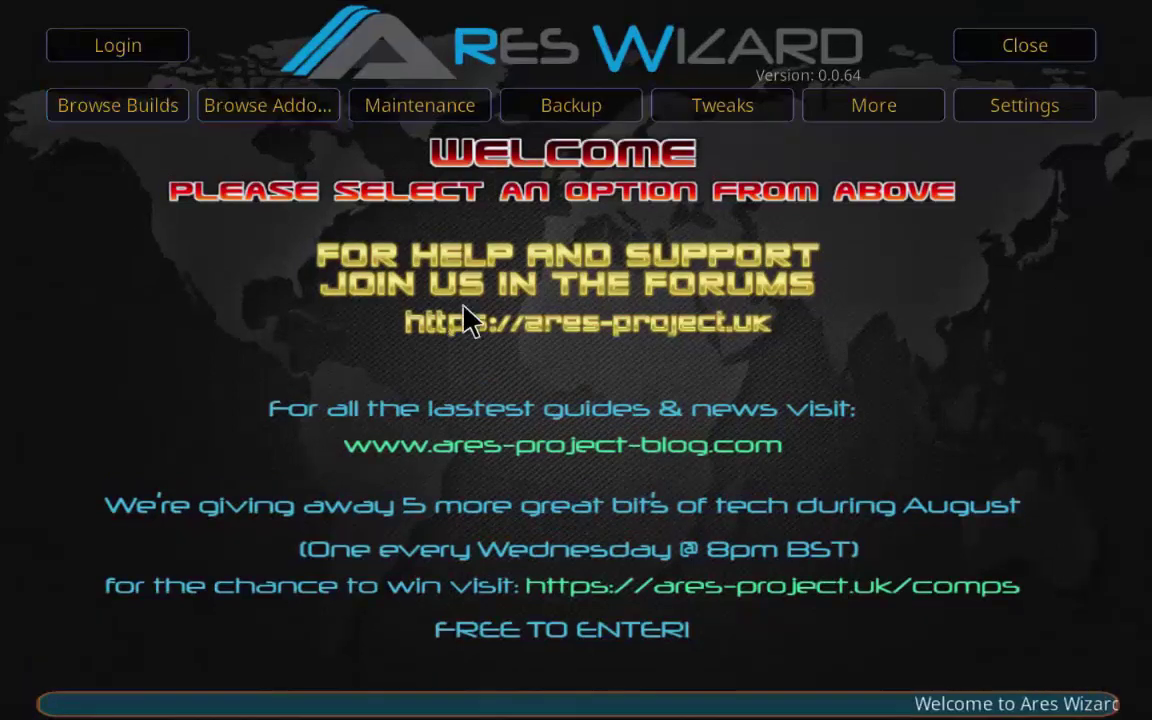
pyautogui.click(288, 108)
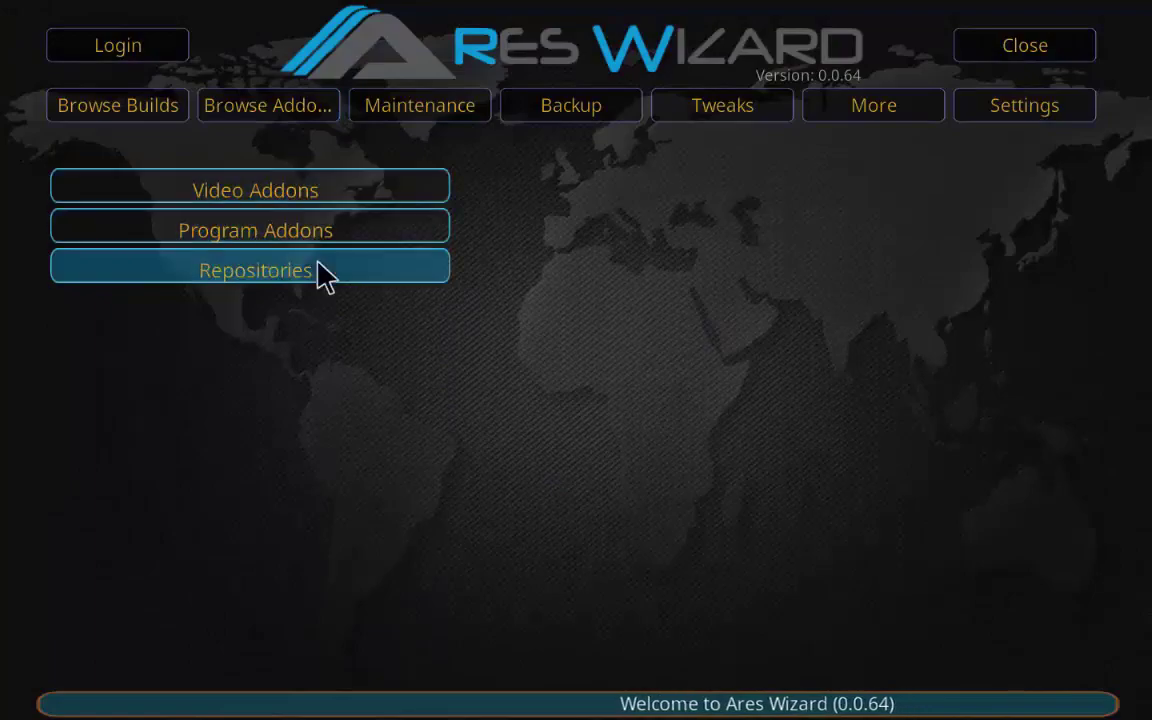
# Install Colossus from Ares Wizard's Repositories list, then close the wizard declining the competition
pyautogui.click(319, 268)
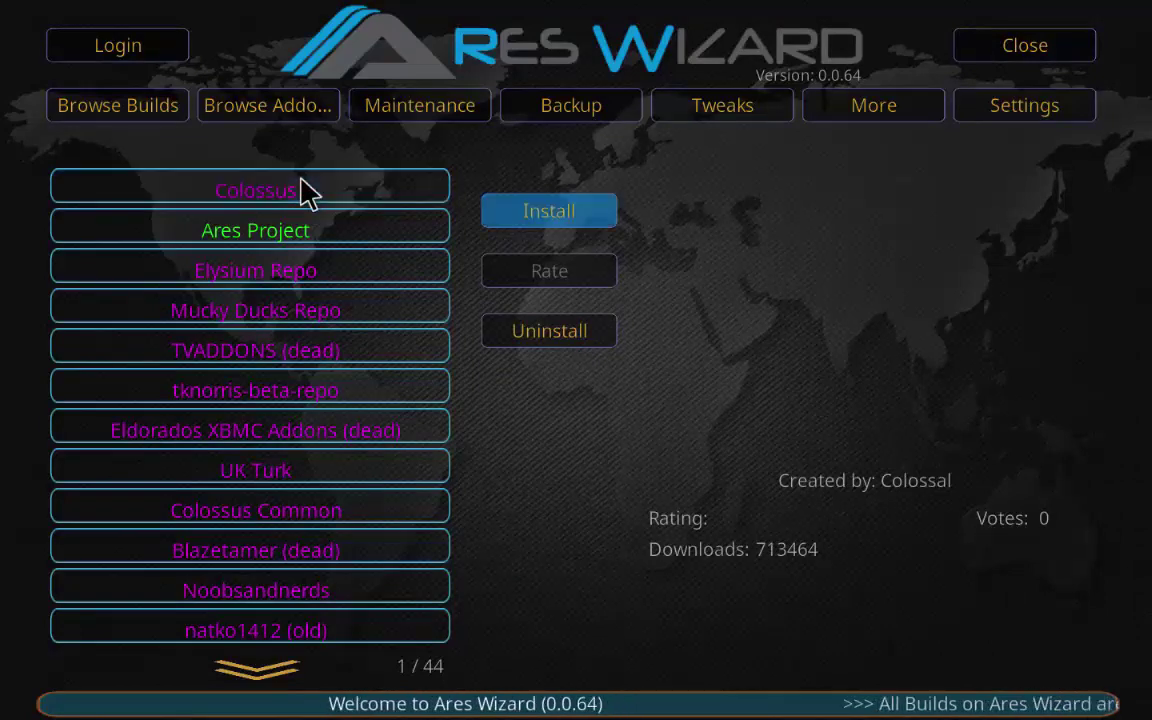
pyautogui.click(578, 222)
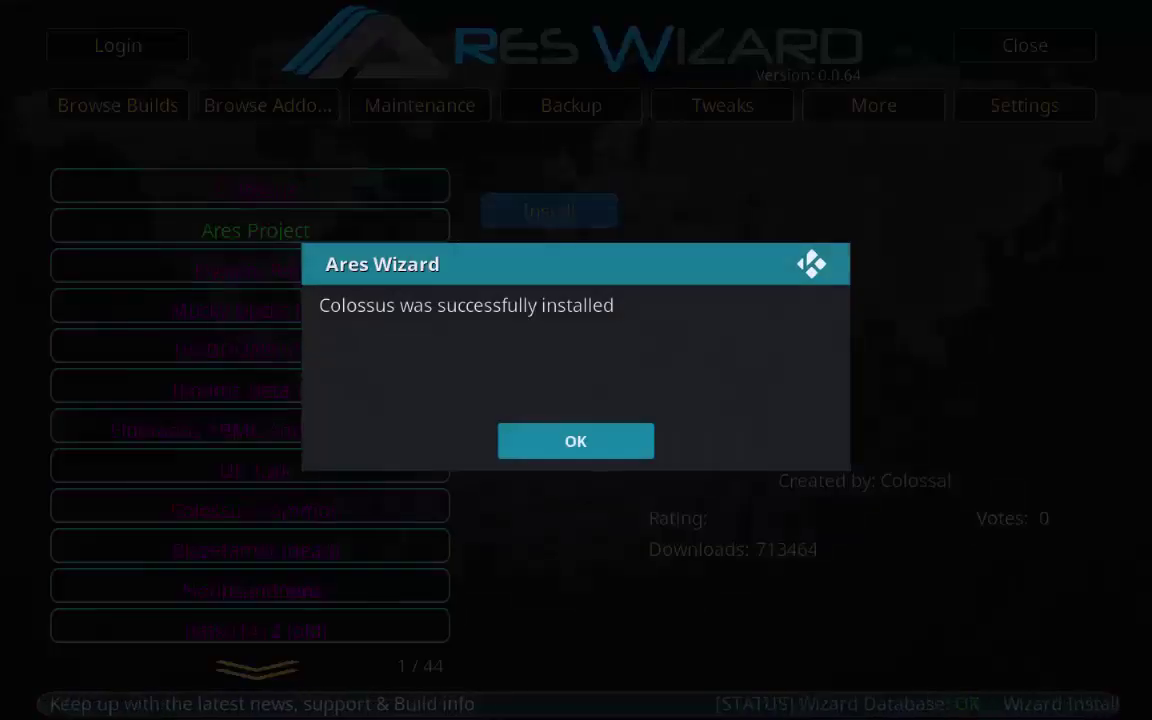
pyautogui.click(560, 438)
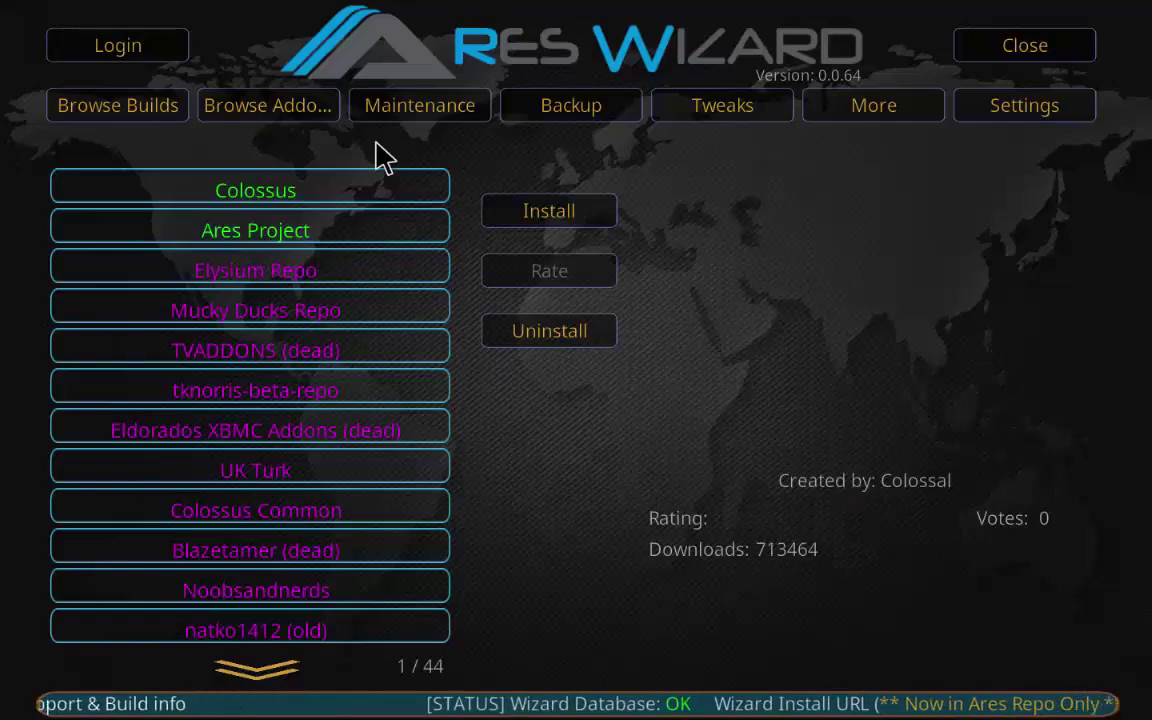
pyautogui.click(1040, 47)
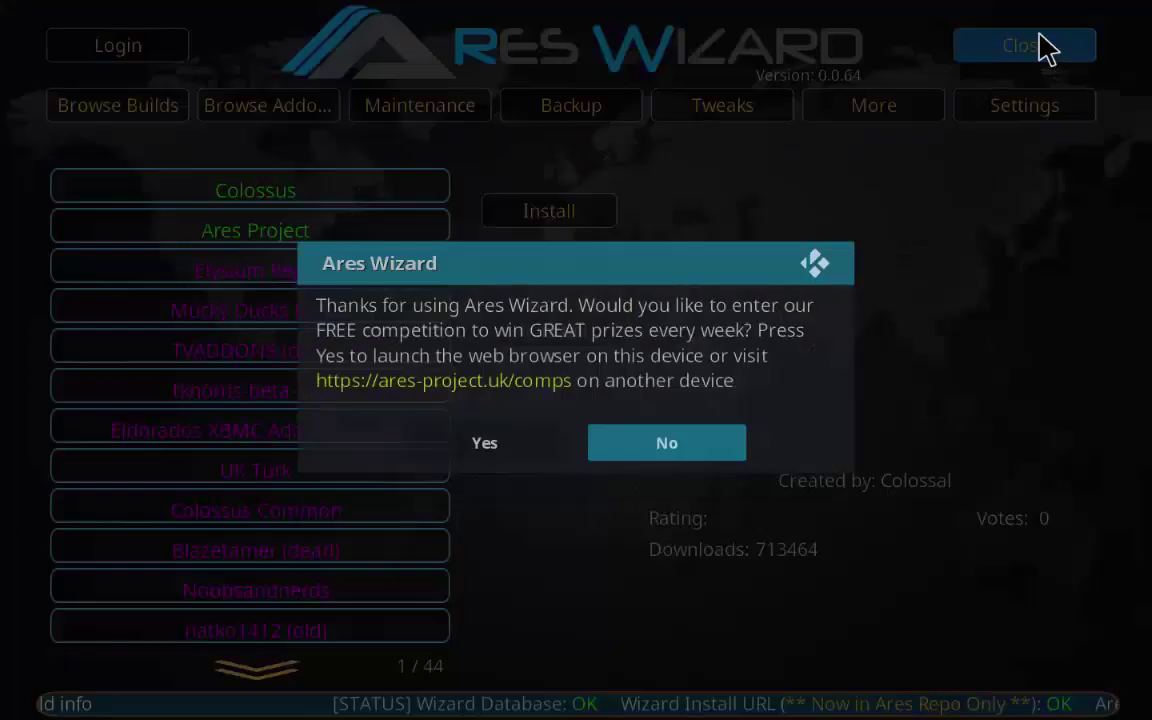
pyautogui.click(697, 446)
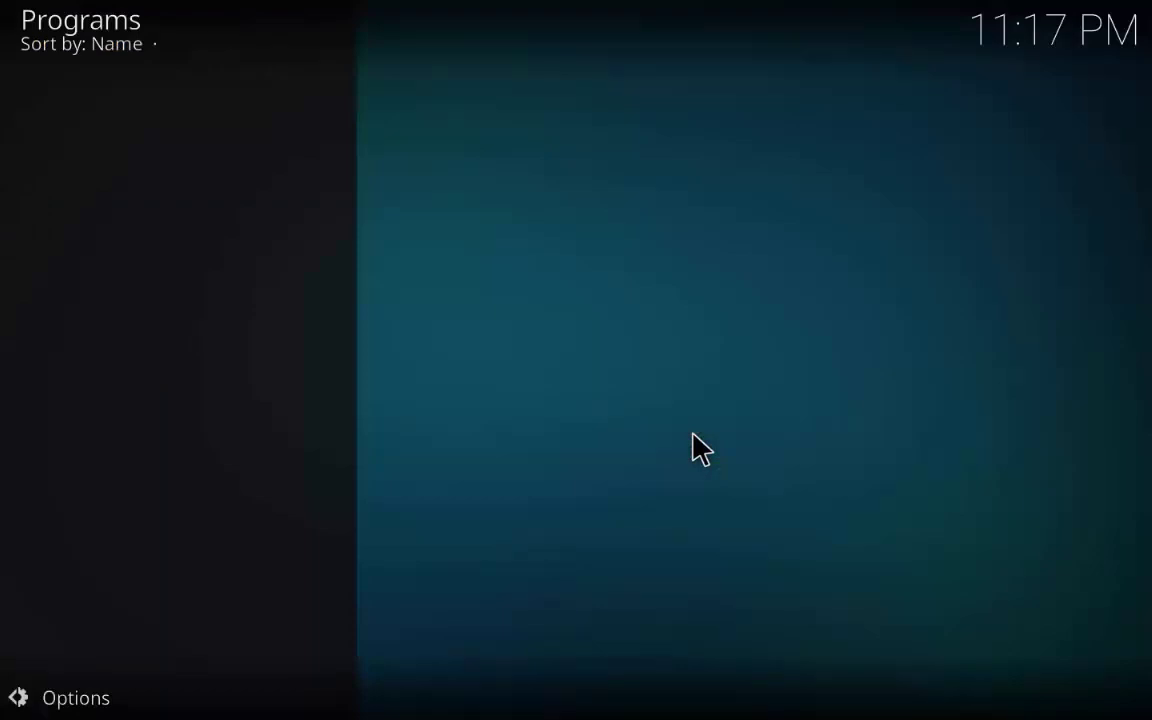
# Go from Home to Add-ons > Install from repository to see Colossus Repository 999.999.6 listed
pyautogui.press('Escape')
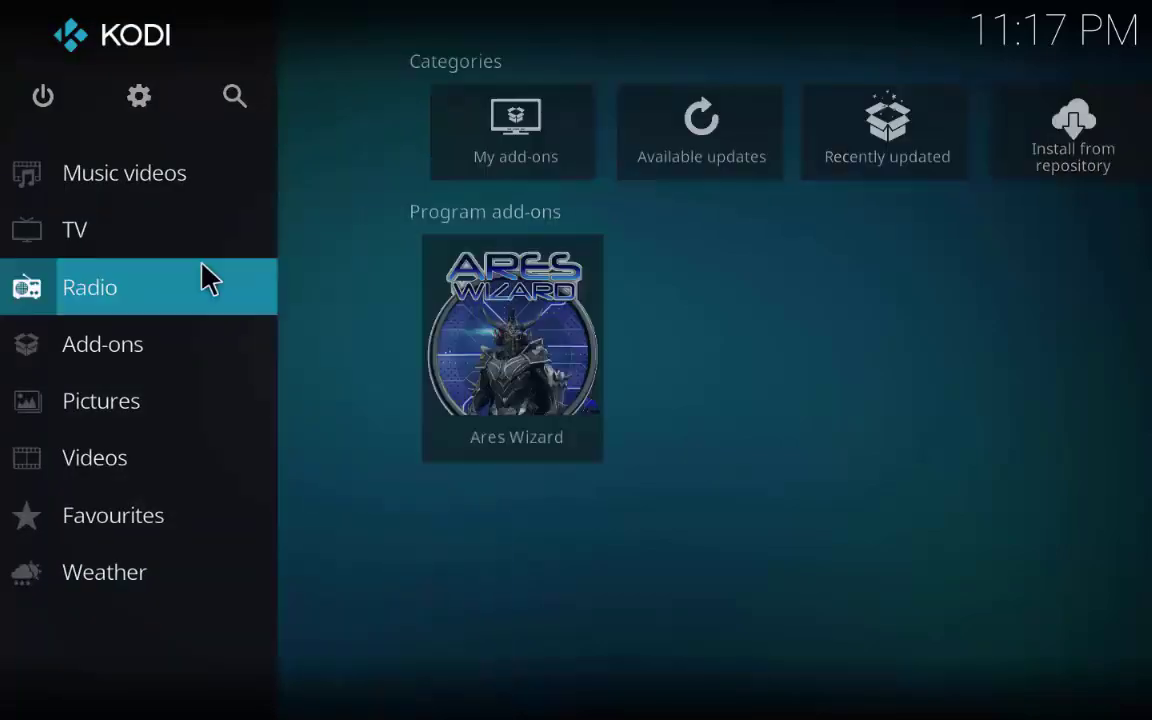
pyautogui.click(150, 367)
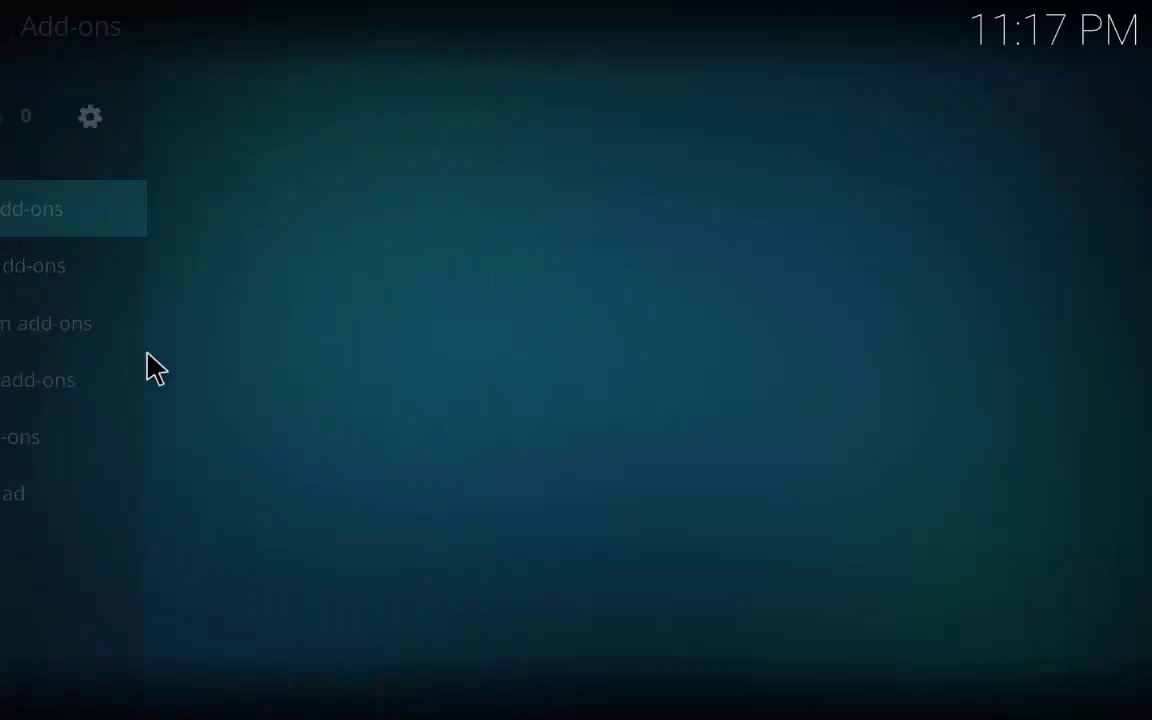
pyautogui.click(55, 115)
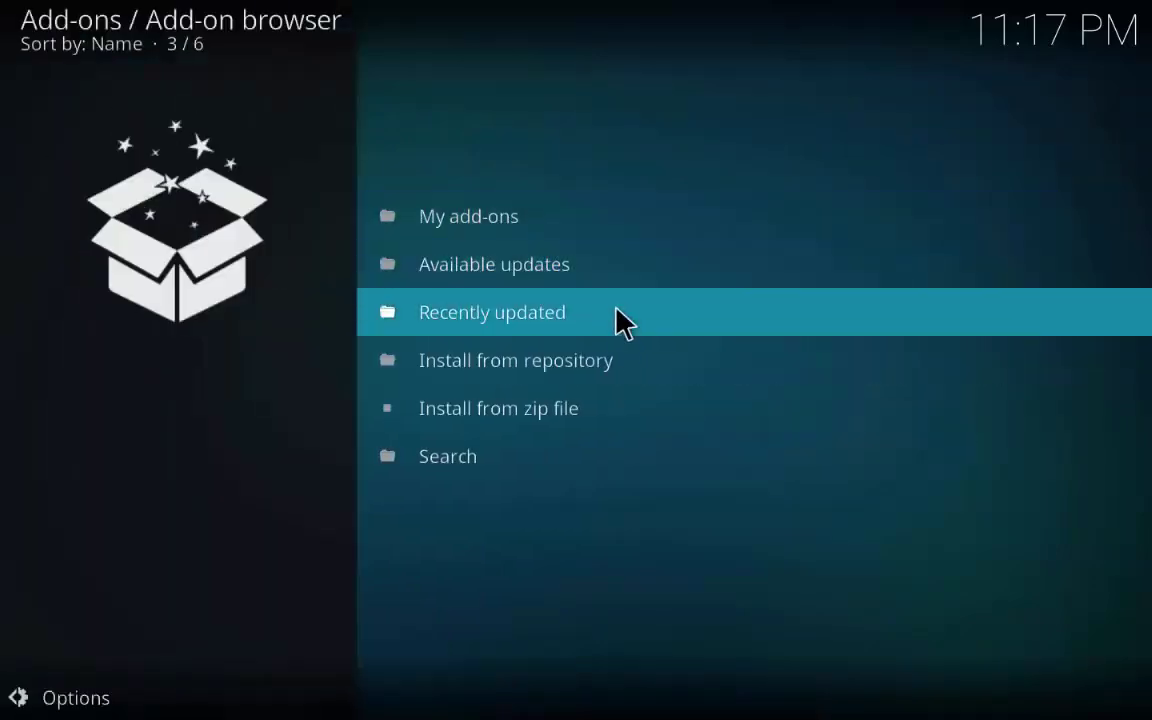
pyautogui.click(619, 362)
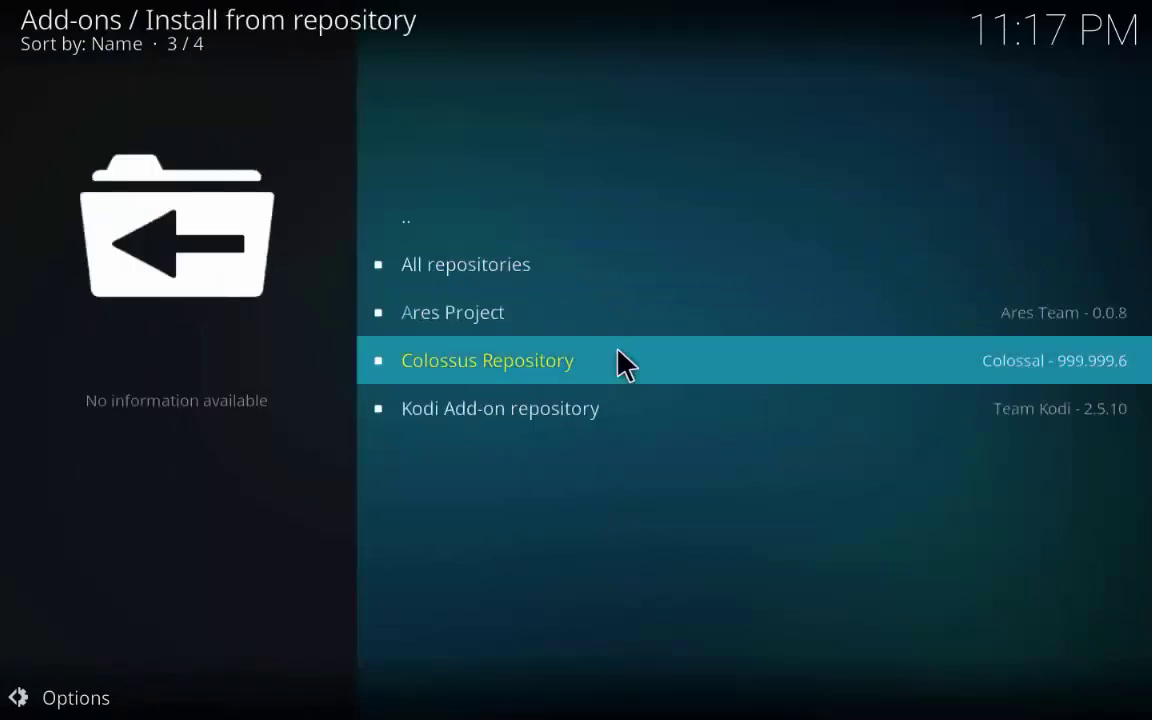
# Install Bennu 17.8.11 from Colossus Repository > Video add-ons
pyautogui.click(619, 363)
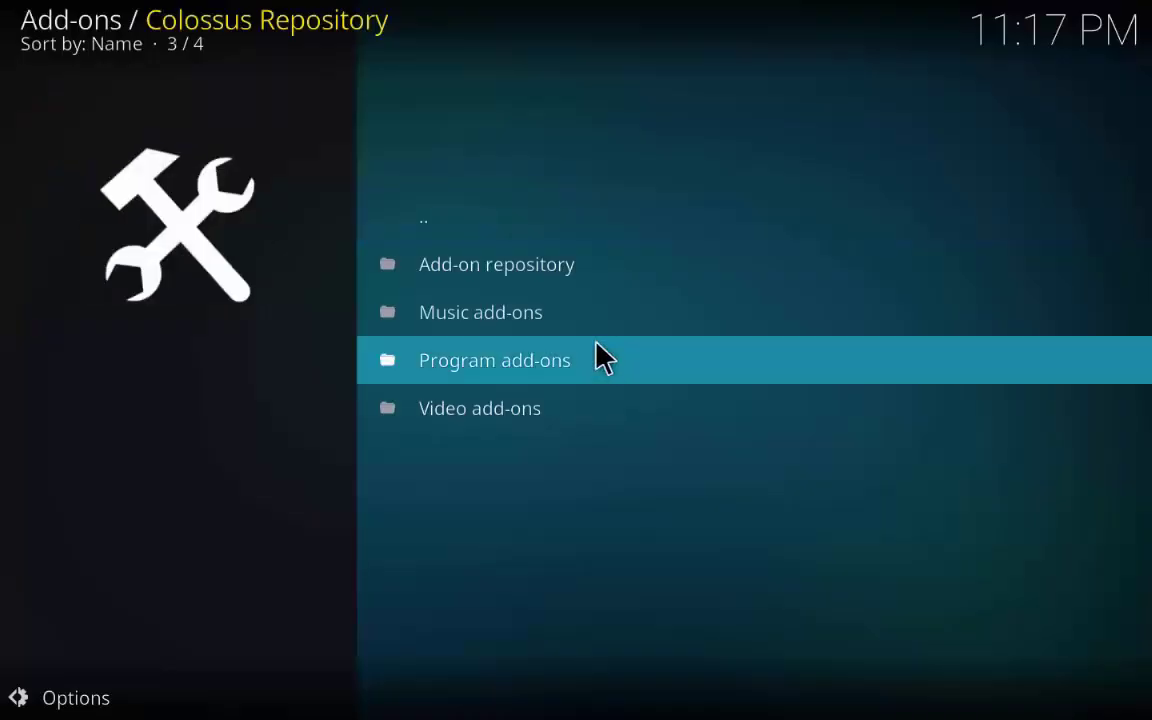
pyautogui.click(593, 413)
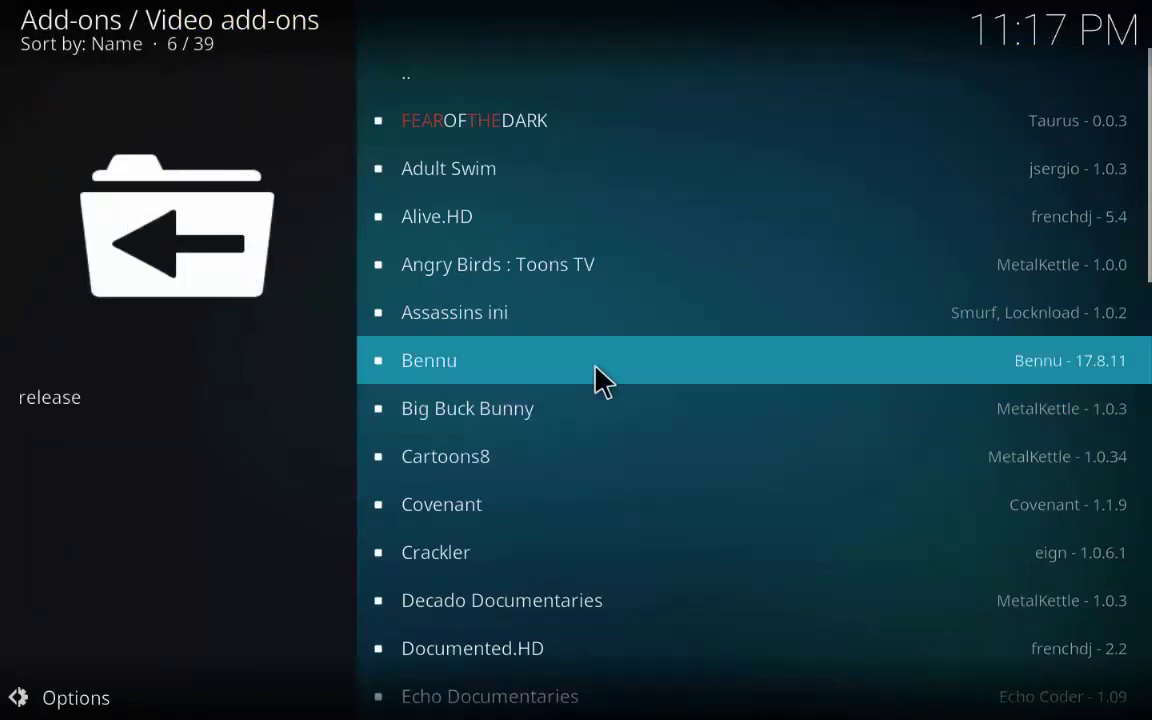
pyautogui.click(597, 369)
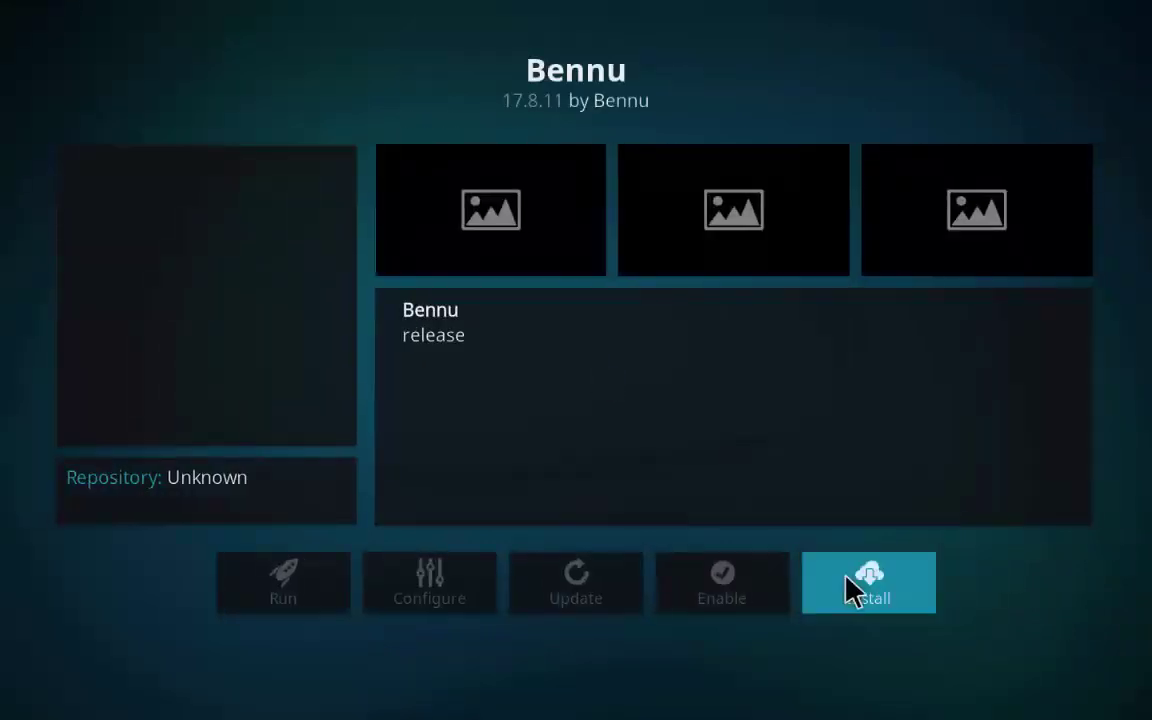
pyautogui.click(849, 590)
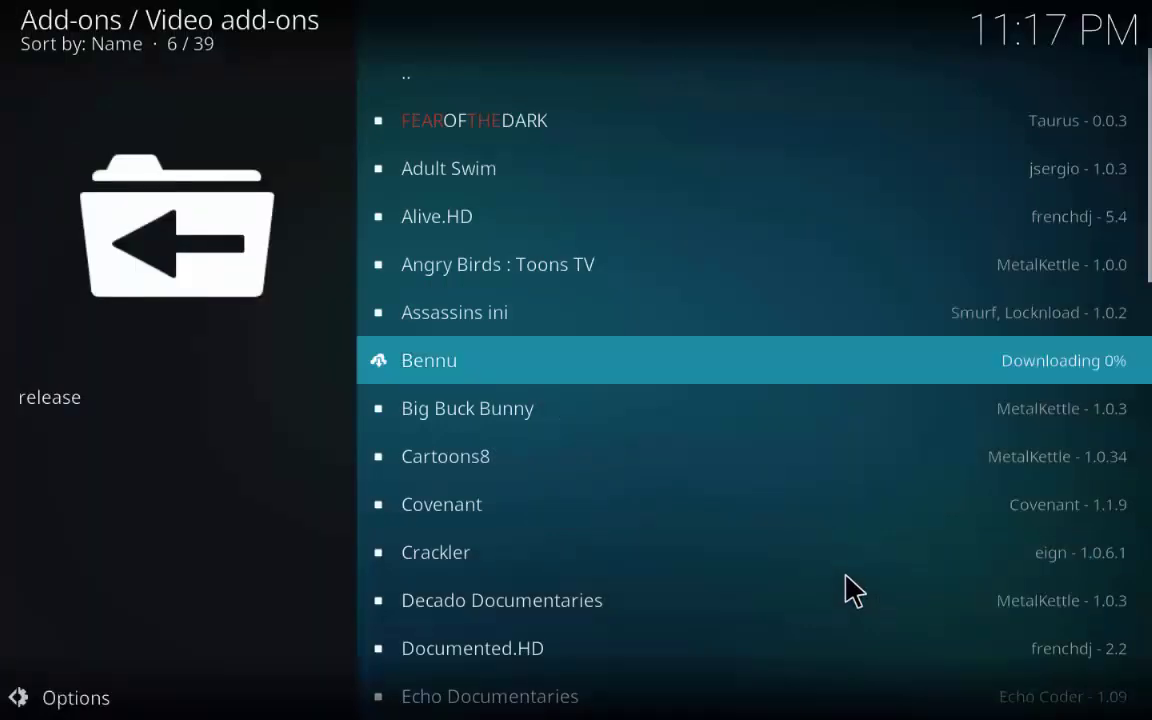